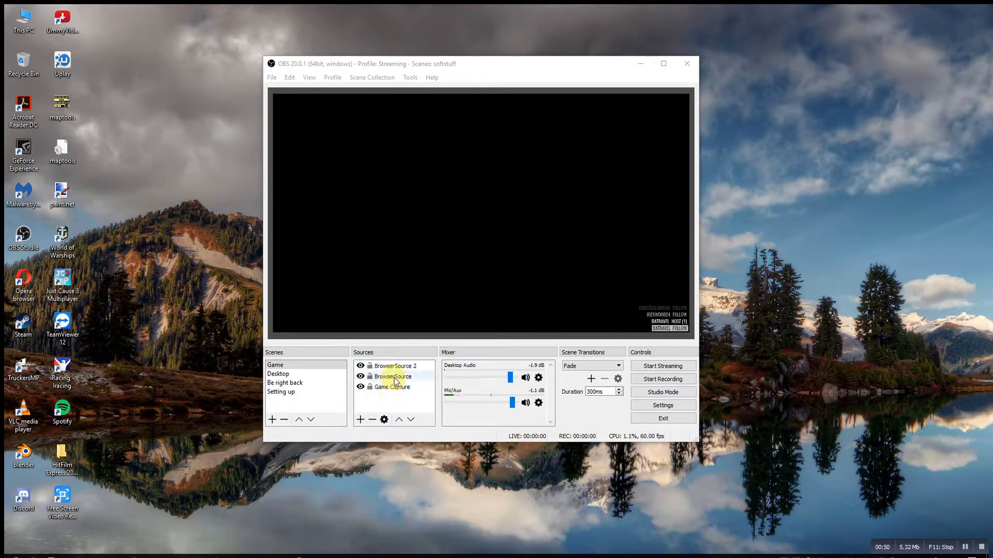
Preview the Be right back scene and switch back to the Game scene.
click(303, 364)
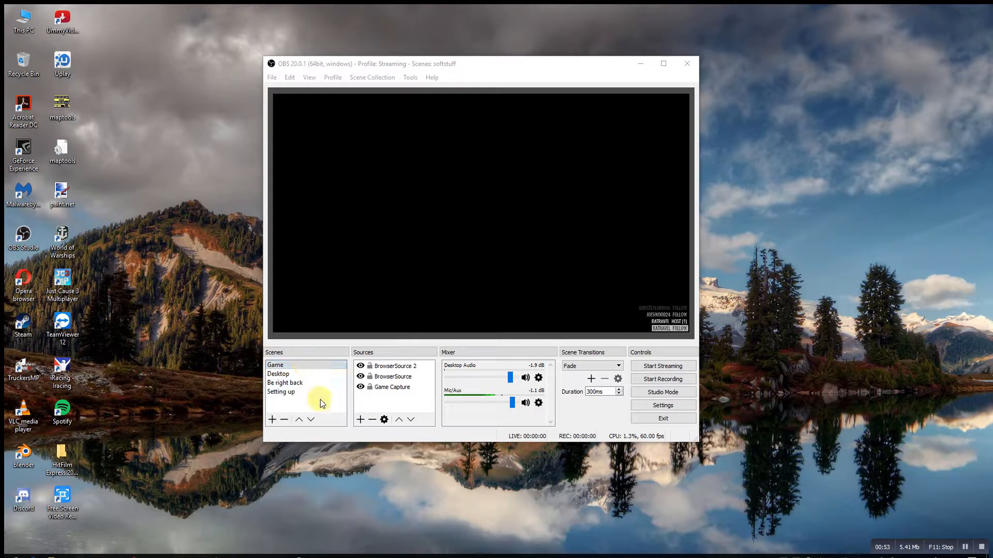
click(155, 292)
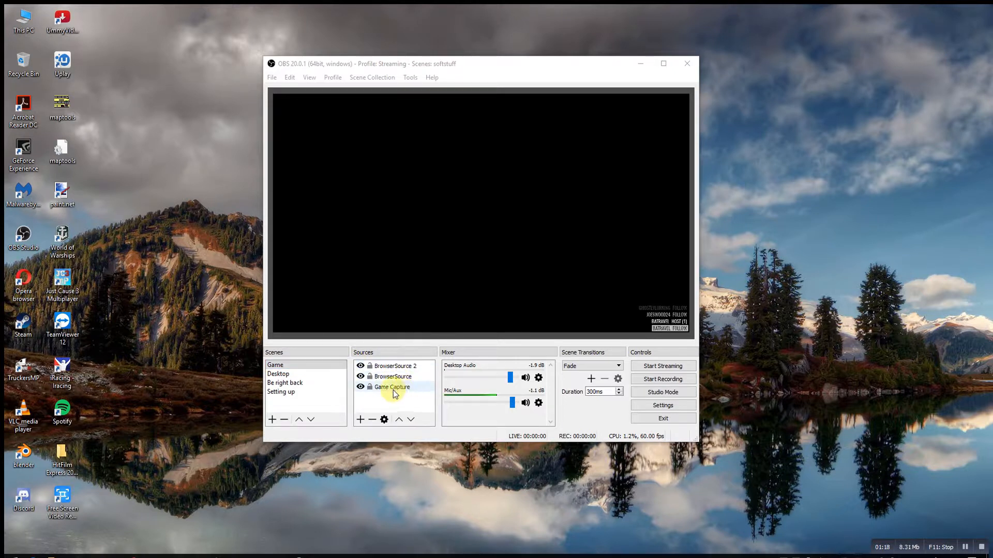
click(286, 385)
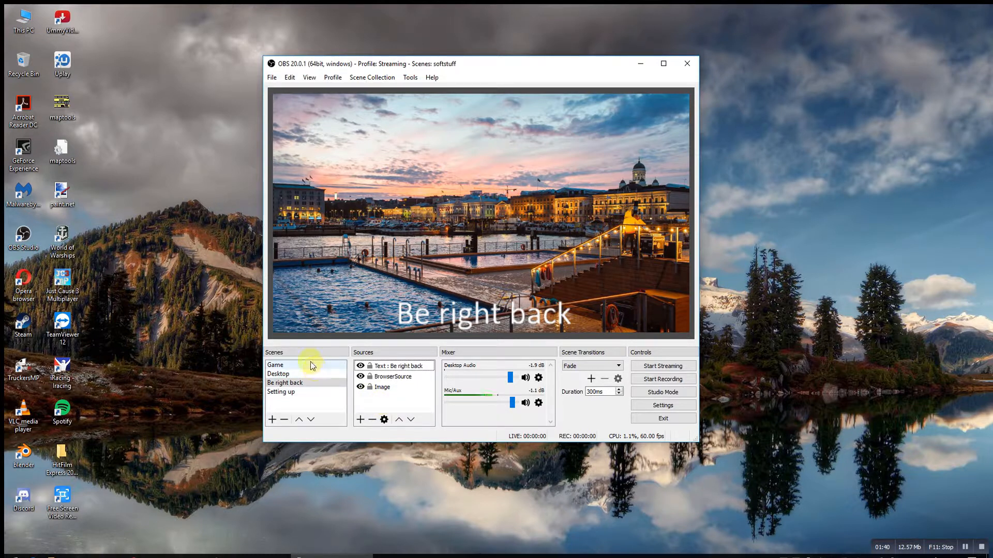
click(338, 365)
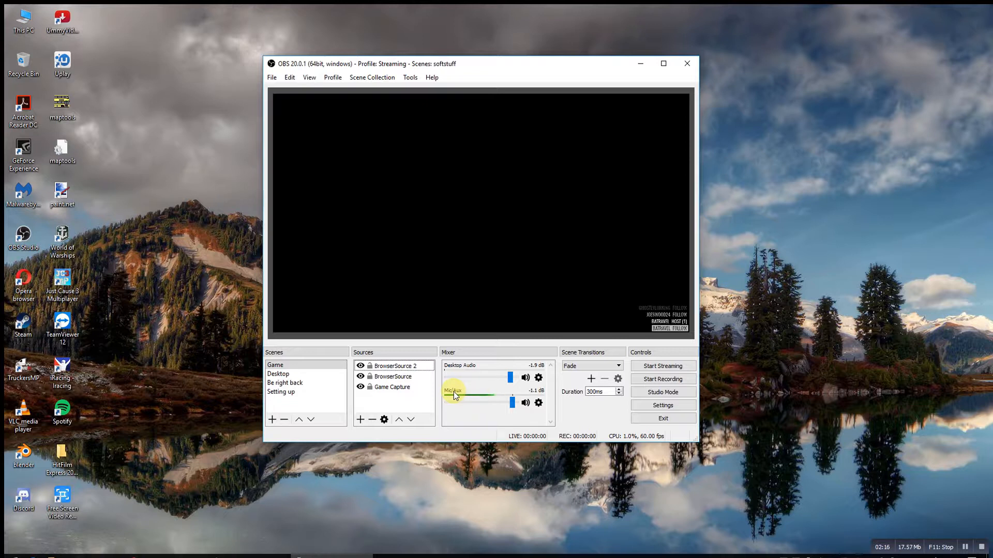
Open the stream settings and examine the available streaming services.
click(661, 406)
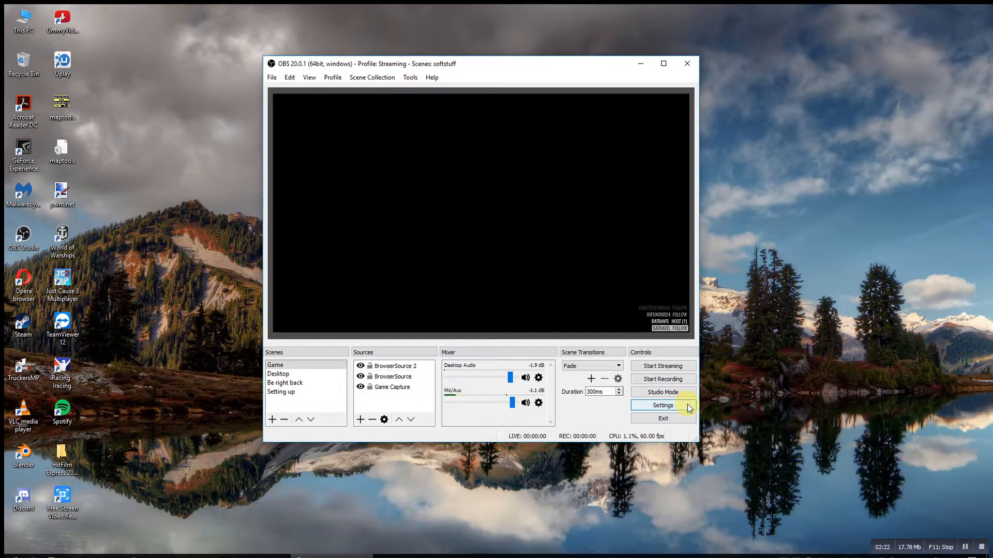
click(687, 404)
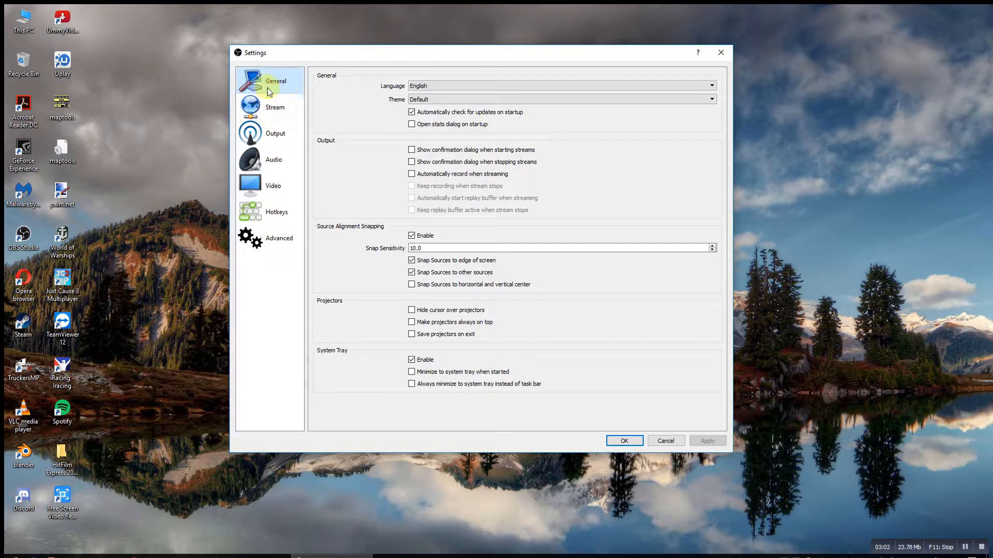
click(279, 115)
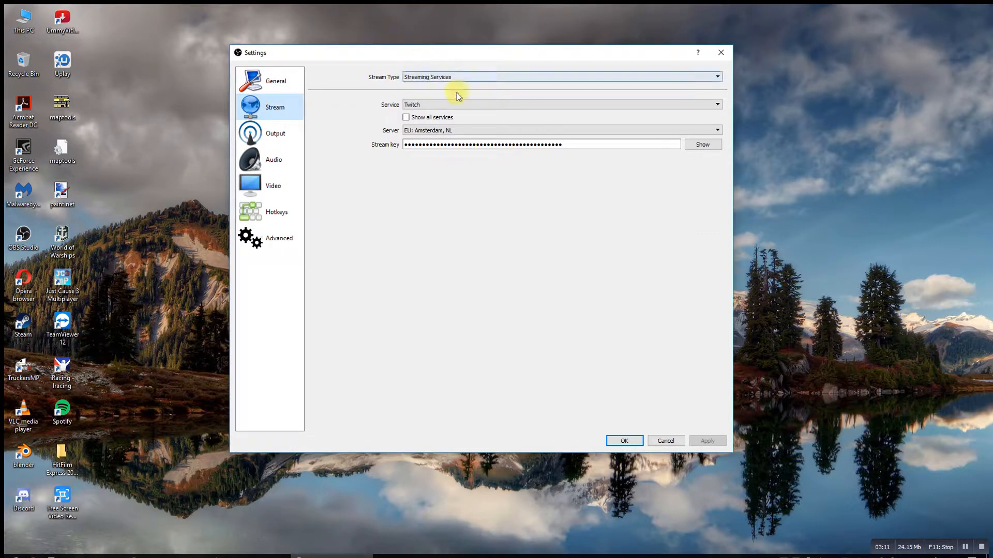
click(483, 106)
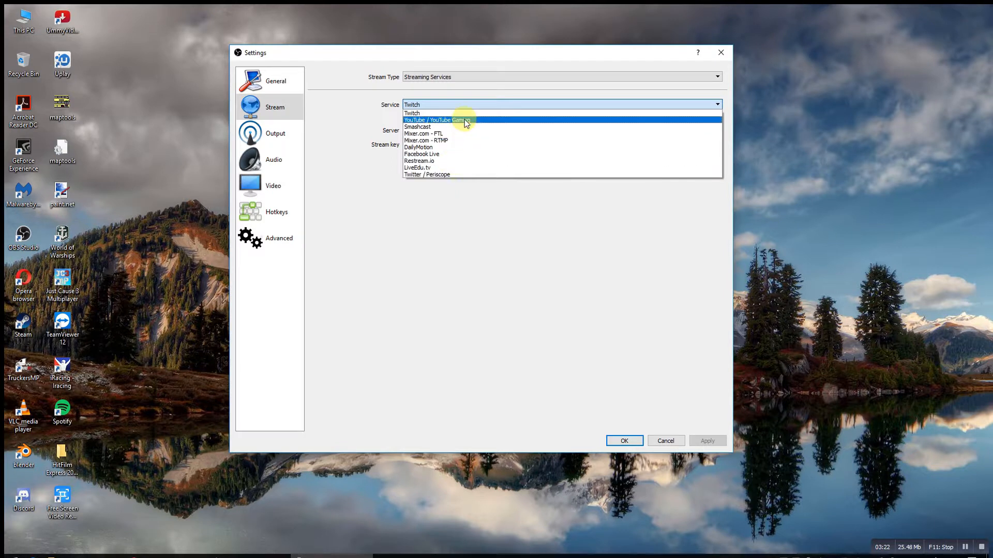
click(438, 105)
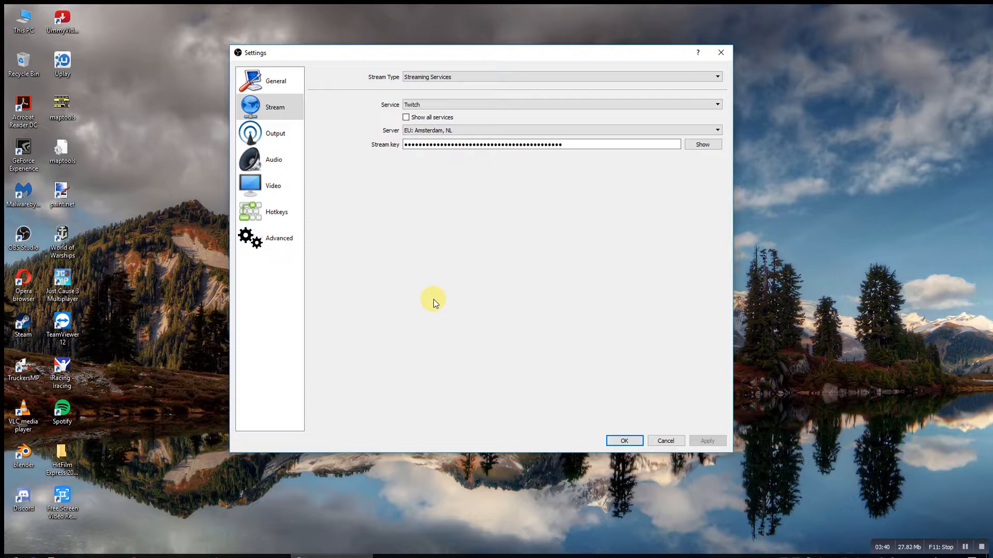
Examine the list of streaming servers offered for Twitch.
click(541, 129)
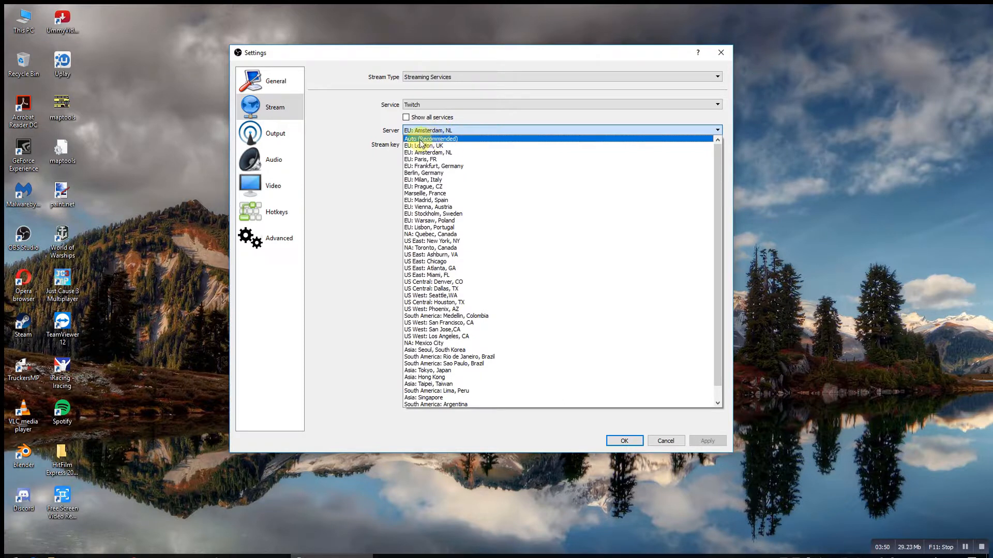
click(459, 130)
click(459, 131)
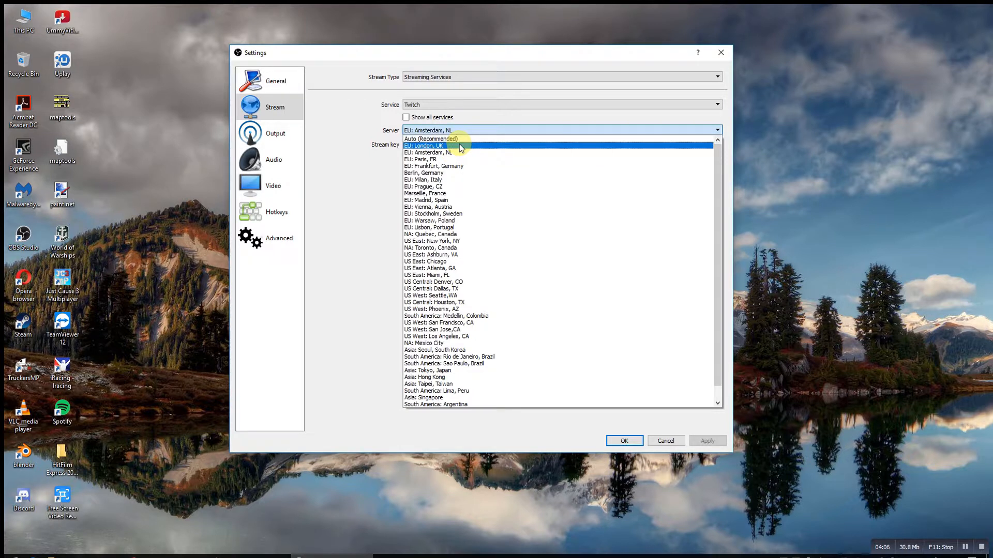
click(491, 130)
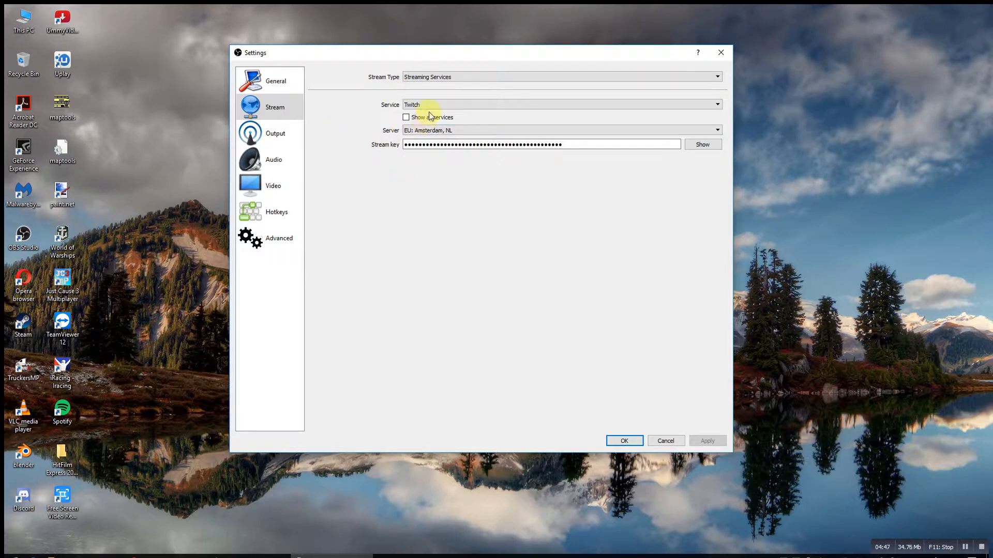
Examine the output mode choices and the audio track bitrates in the output settings, returning to the streaming output options.
click(288, 142)
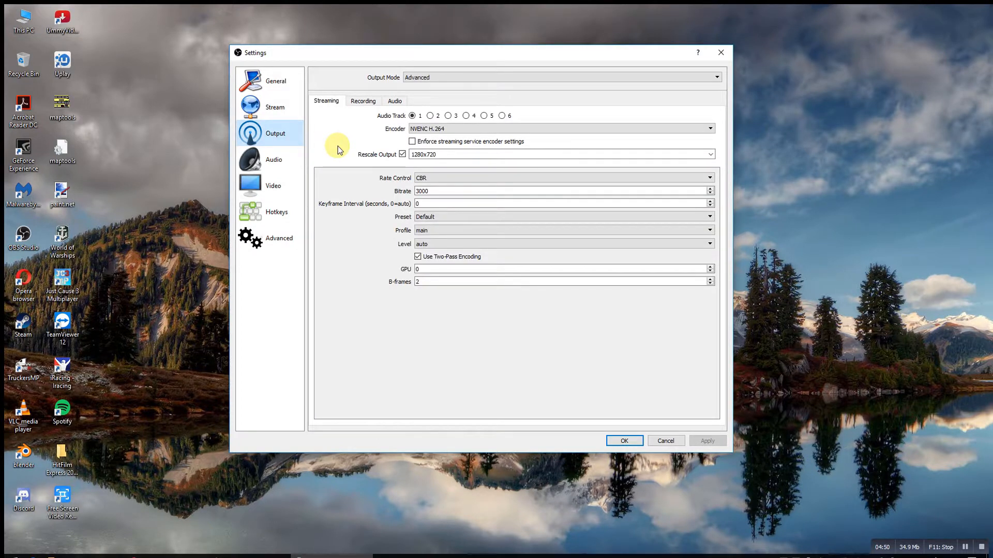
click(432, 81)
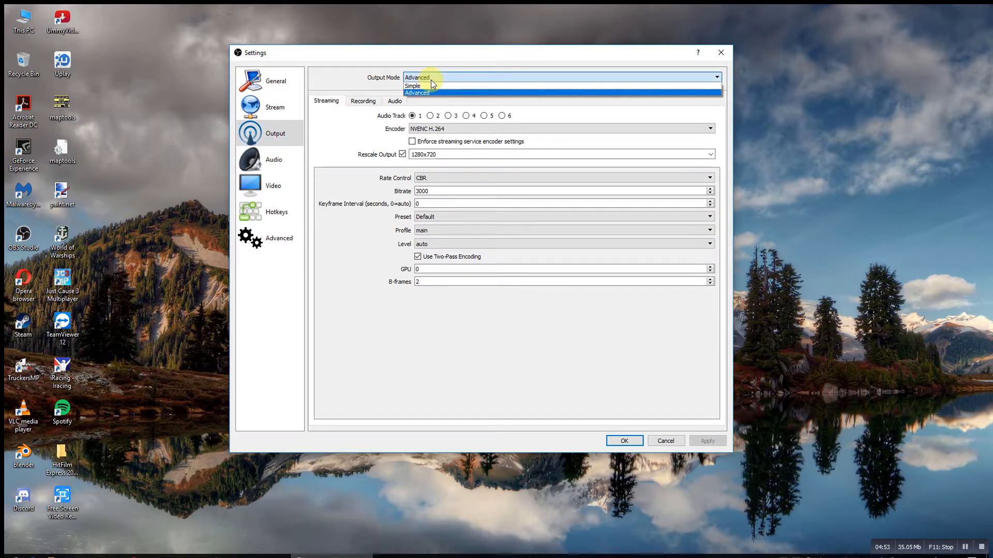
click(450, 76)
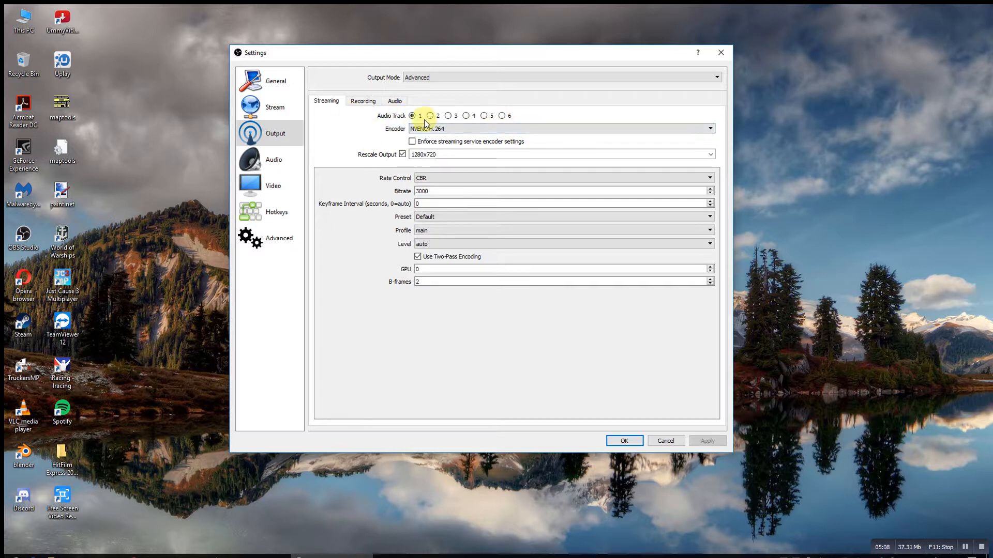
click(395, 101)
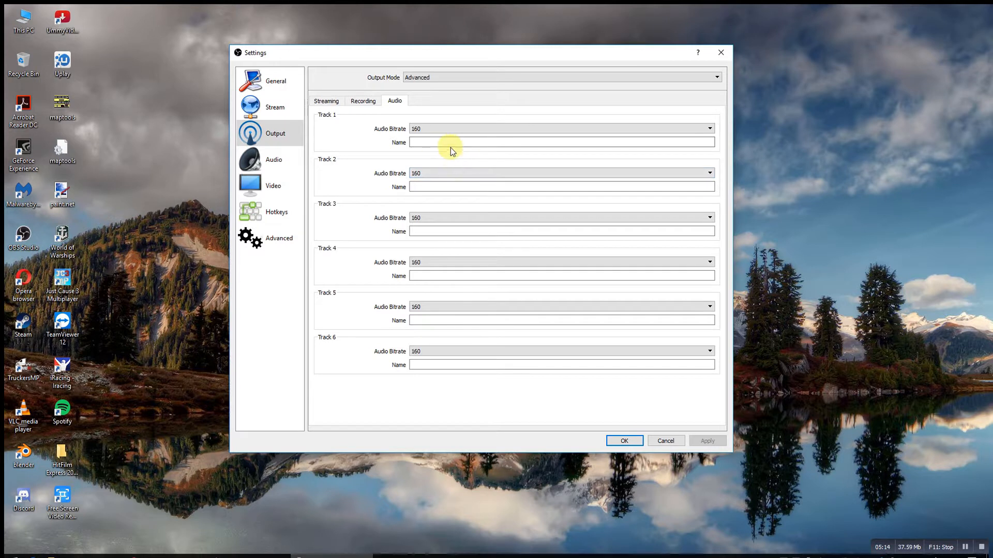
click(326, 101)
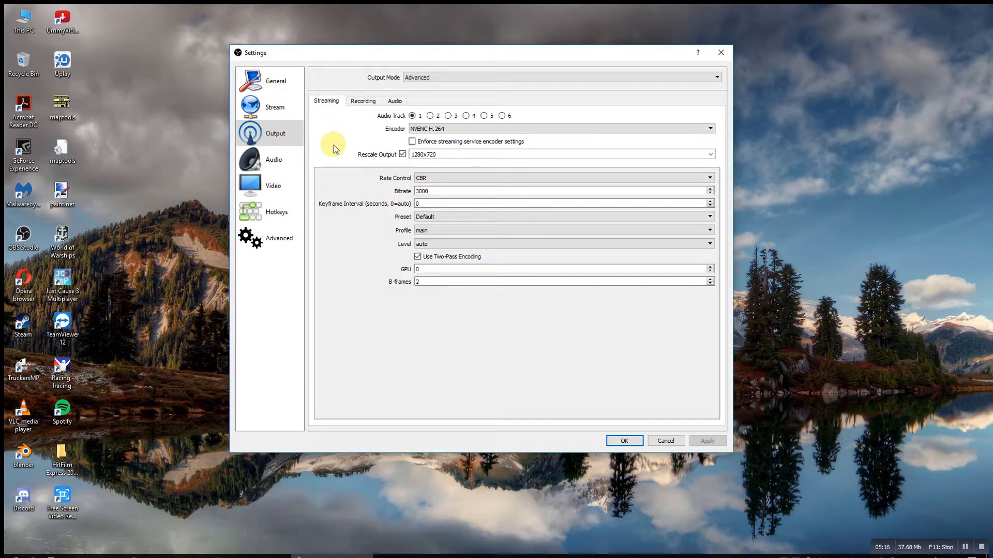
Review the encoder choices for the streaming output and choose NVENC H.264.
click(440, 129)
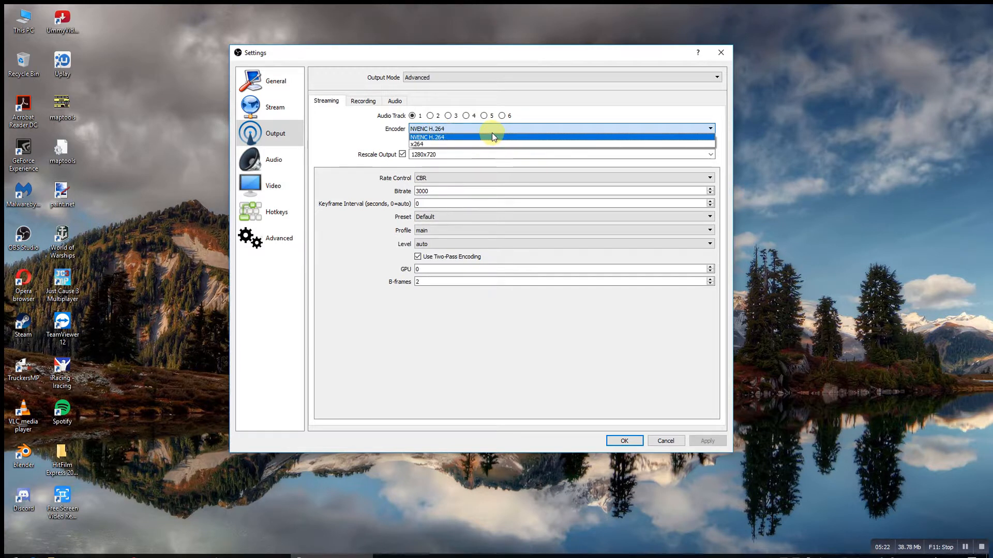
click(518, 128)
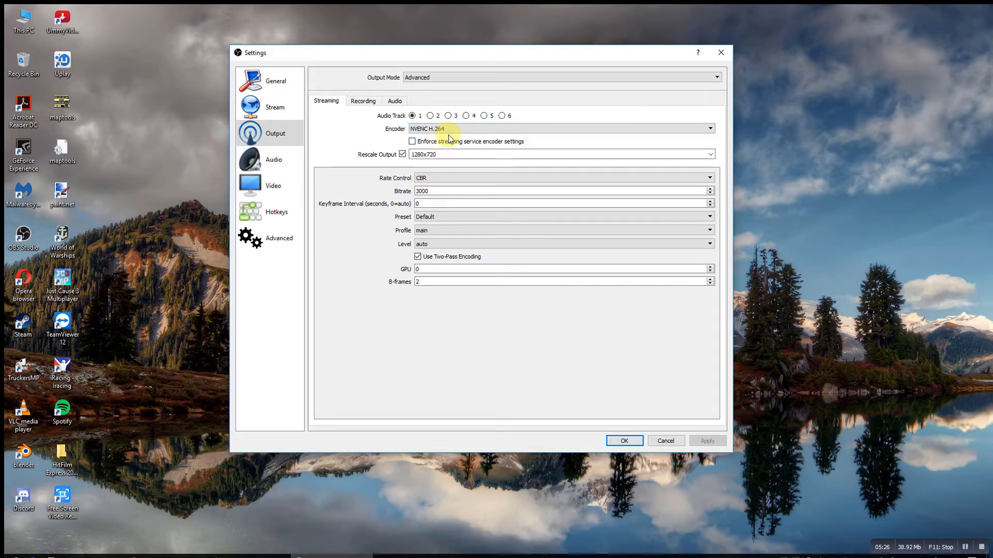
click(480, 127)
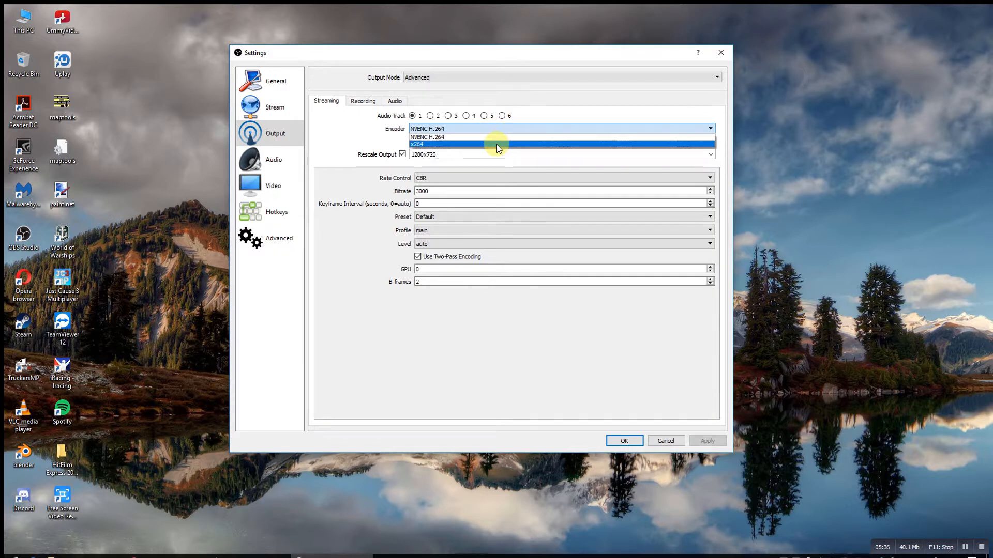
click(472, 128)
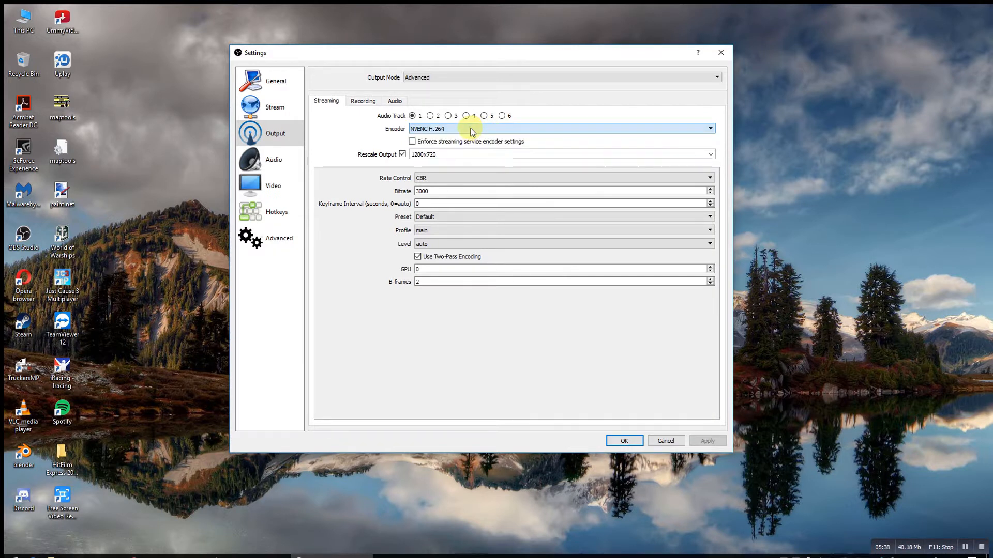
click(470, 129)
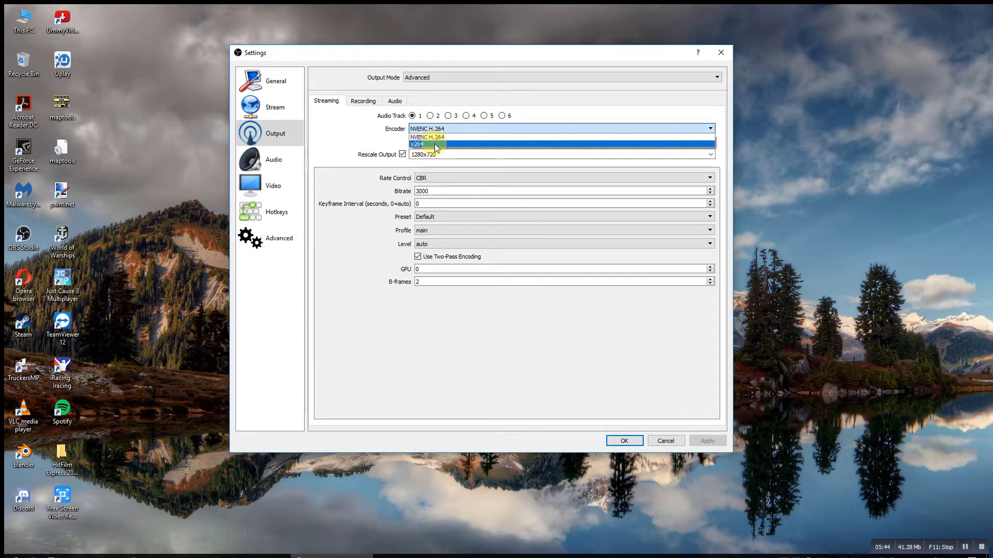
click(469, 136)
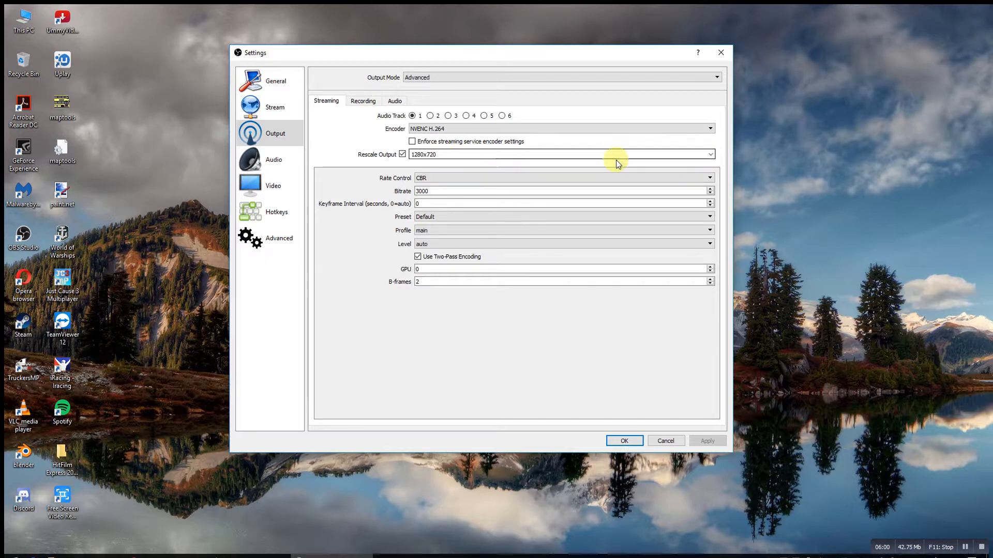
Examine the resolutions available for rescaling the streaming output.
click(713, 157)
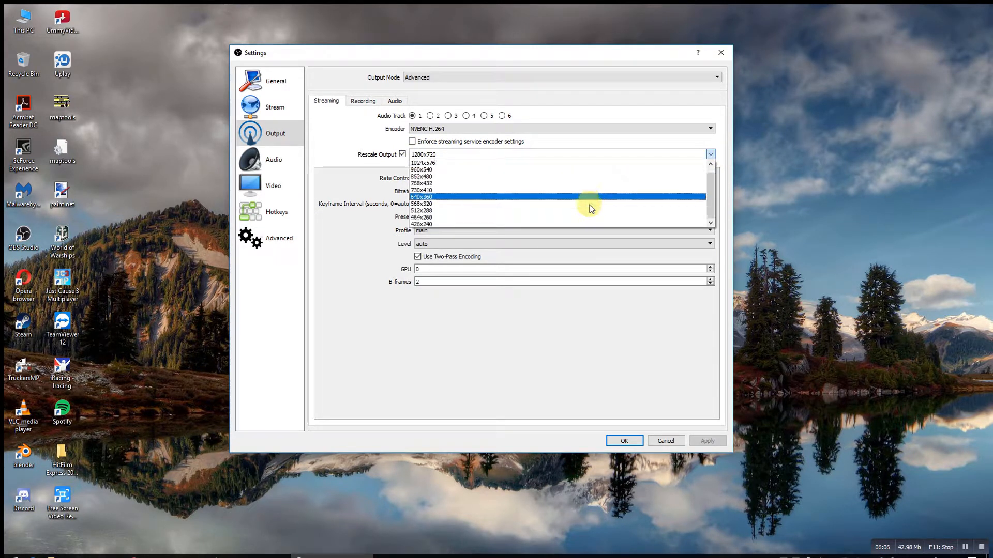
scroll(573, 217, up, 1)
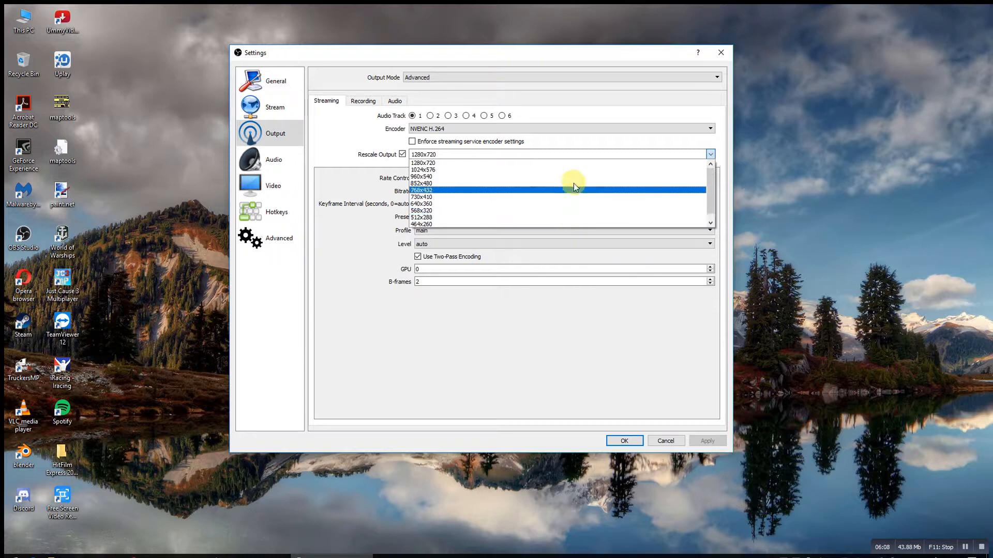
click(710, 154)
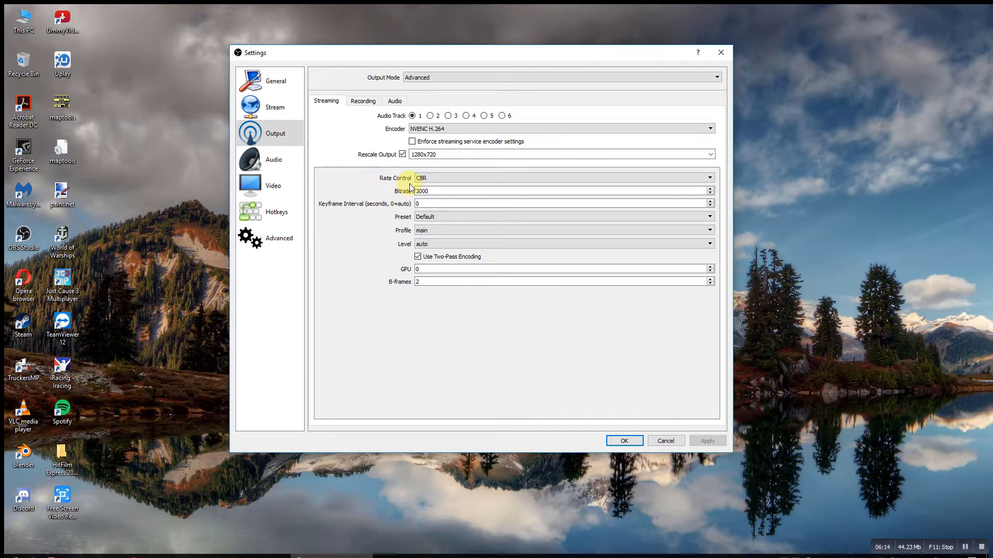
Examine the streaming encoder's rate control modes and its bitrate and B-frames values.
click(432, 177)
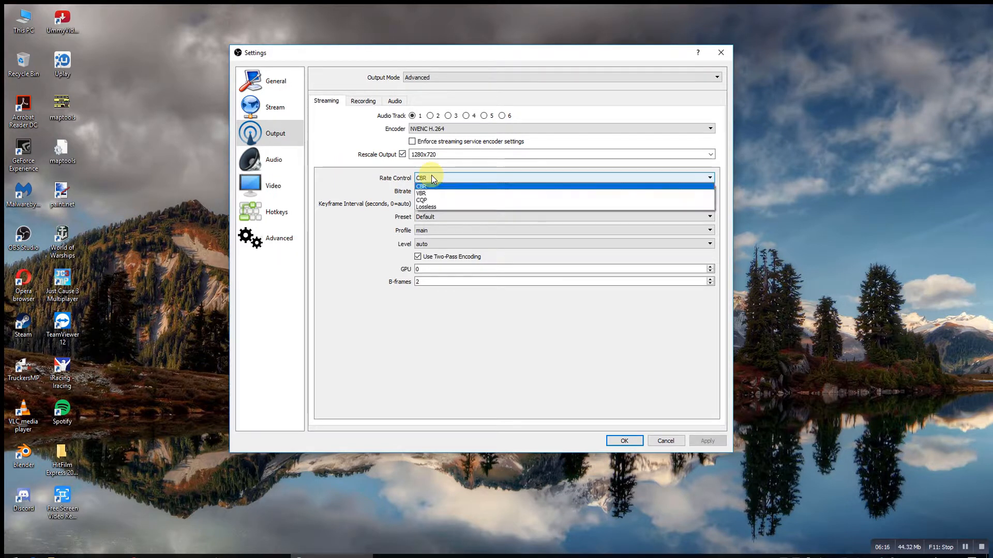
click(431, 176)
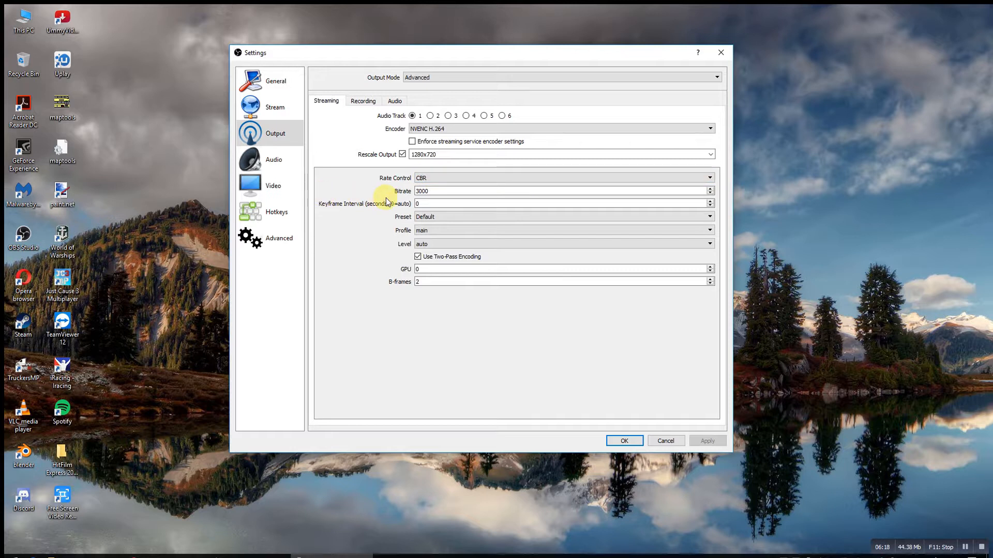
double_click(421, 190)
click(416, 282)
Examine the audio settings, including the channel choices and the microphone devices available for Mic/Auxiliary Audio Device.
click(298, 161)
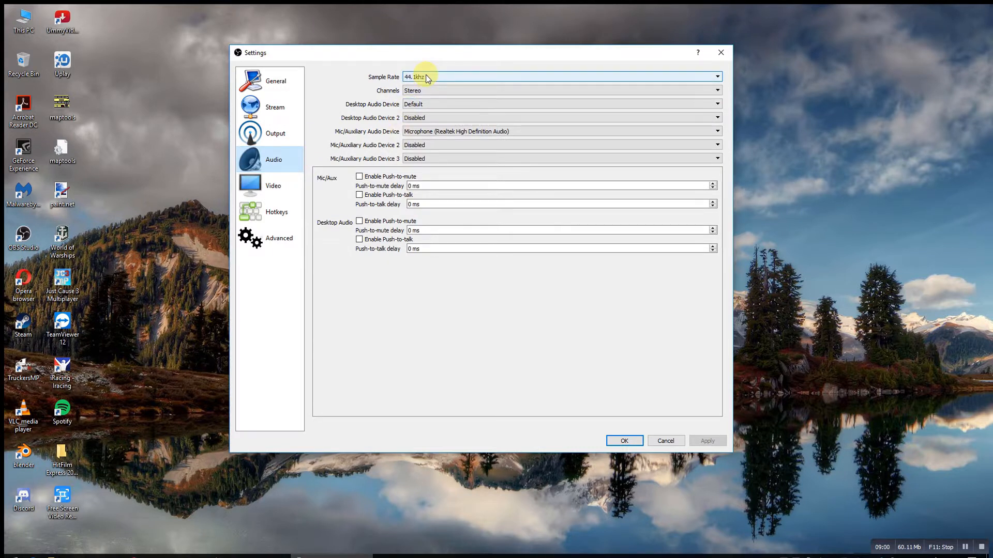
click(419, 90)
click(420, 90)
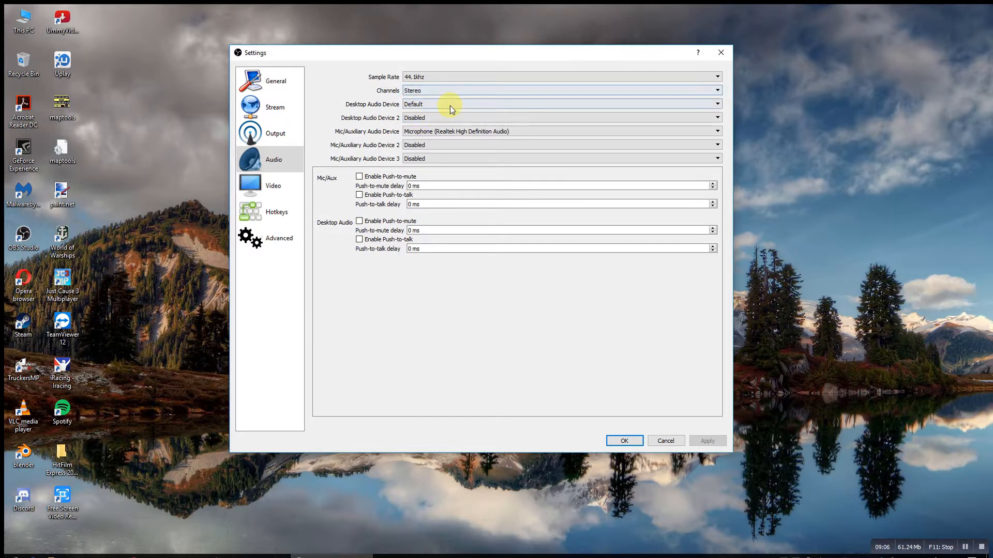
click(466, 133)
click(465, 134)
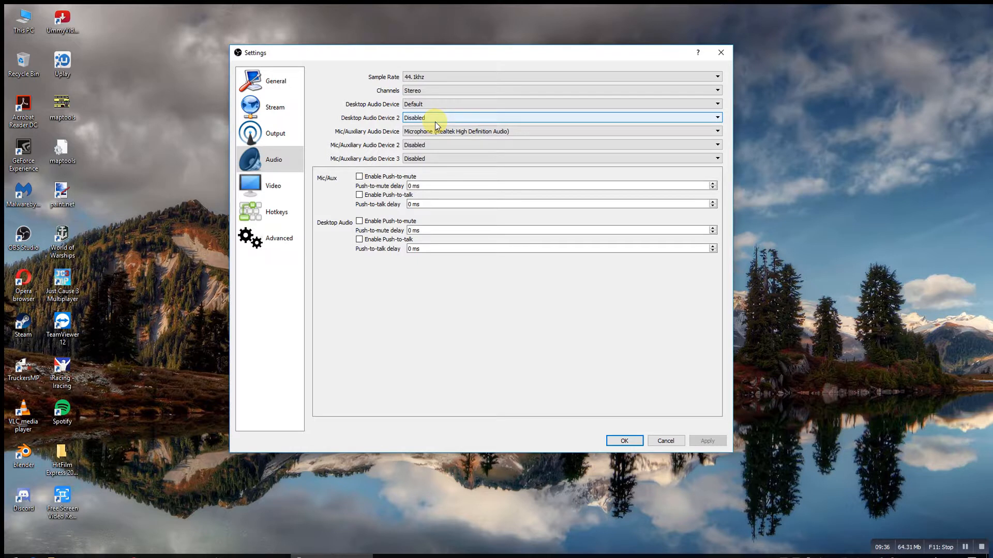
Examine the video settings' output resolution choices and the available downscale filters.
click(286, 192)
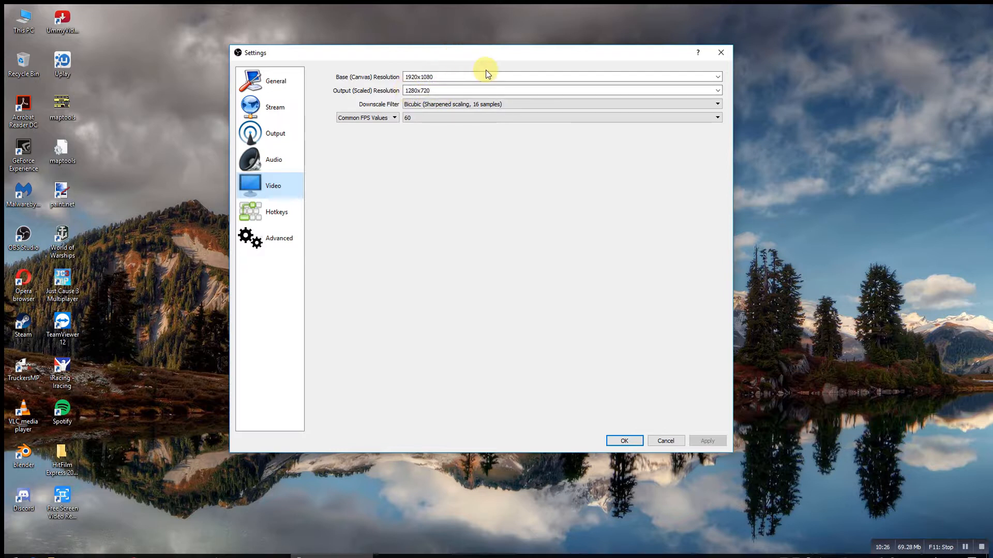
click(718, 90)
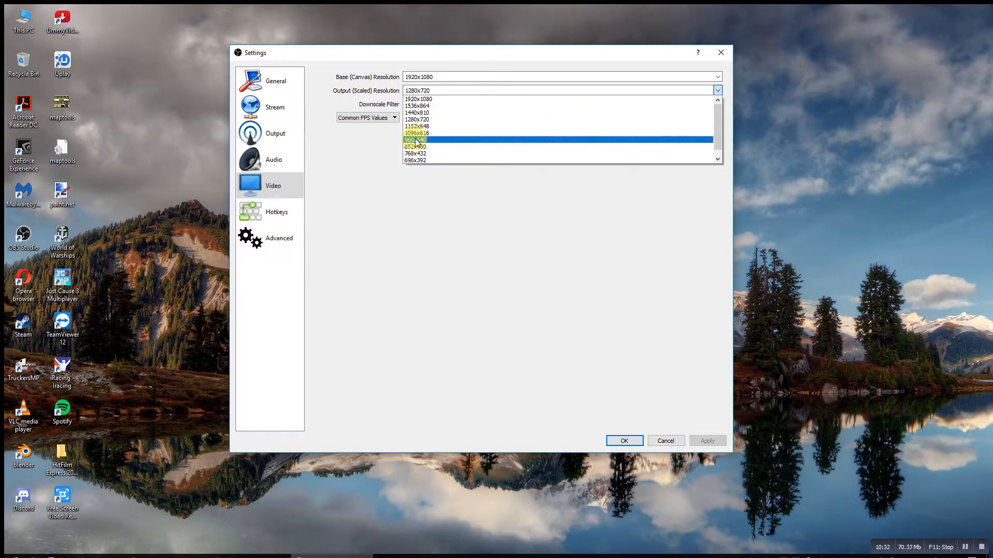
click(367, 147)
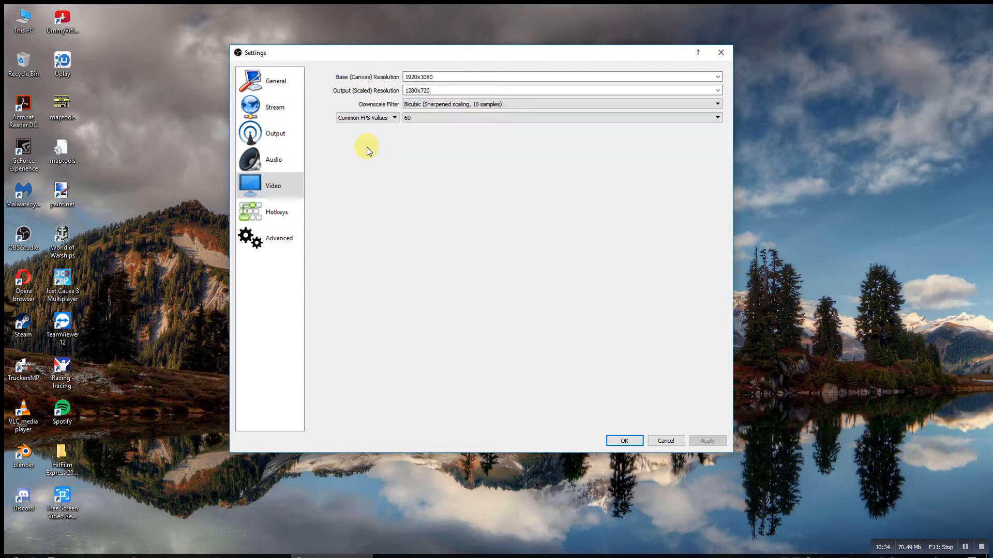
click(435, 106)
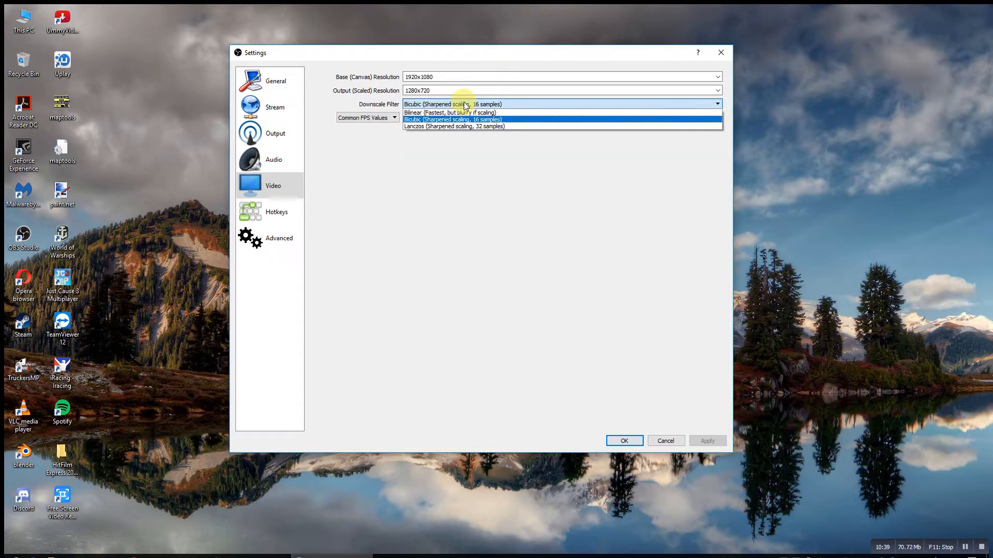
click(447, 105)
click(445, 106)
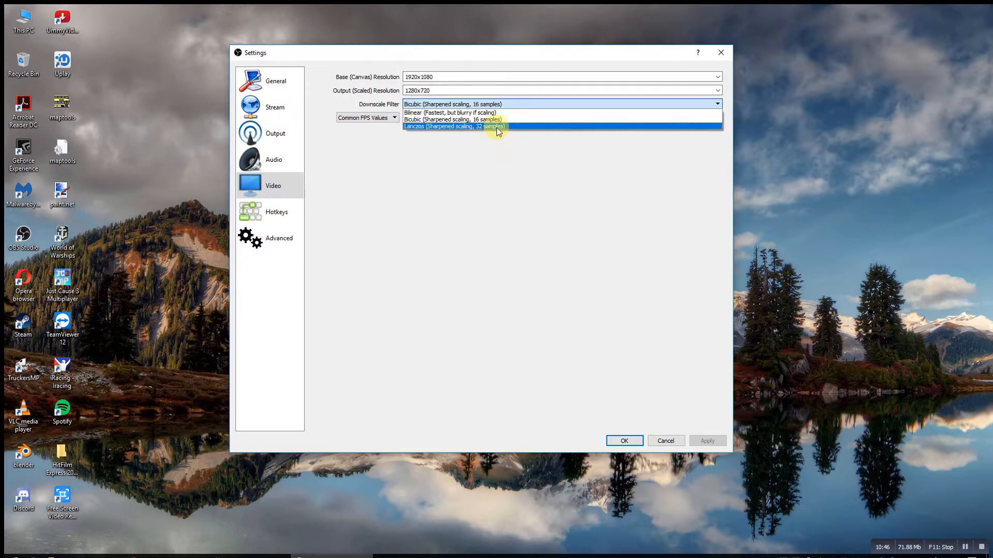
click(471, 106)
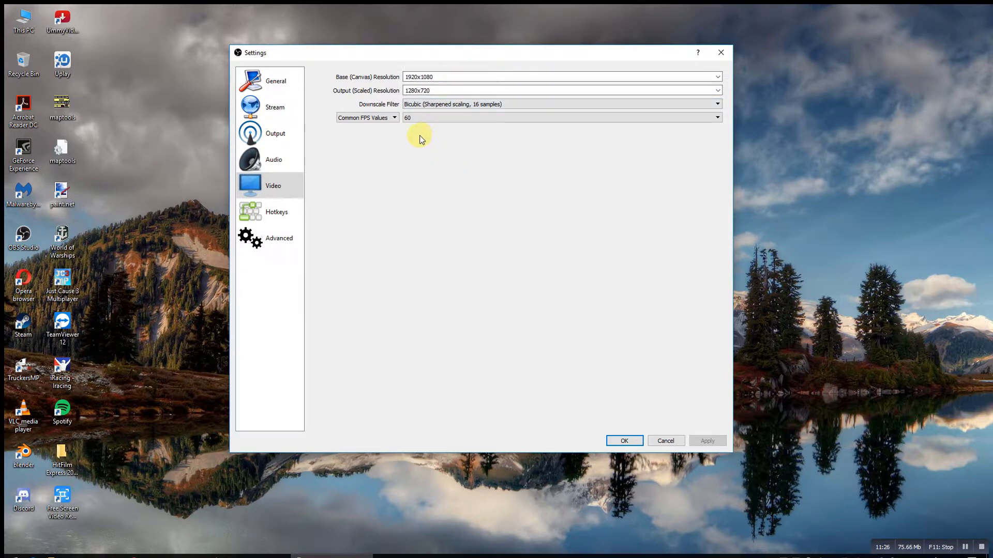
Examine the common FPS values available in the video settings.
click(413, 118)
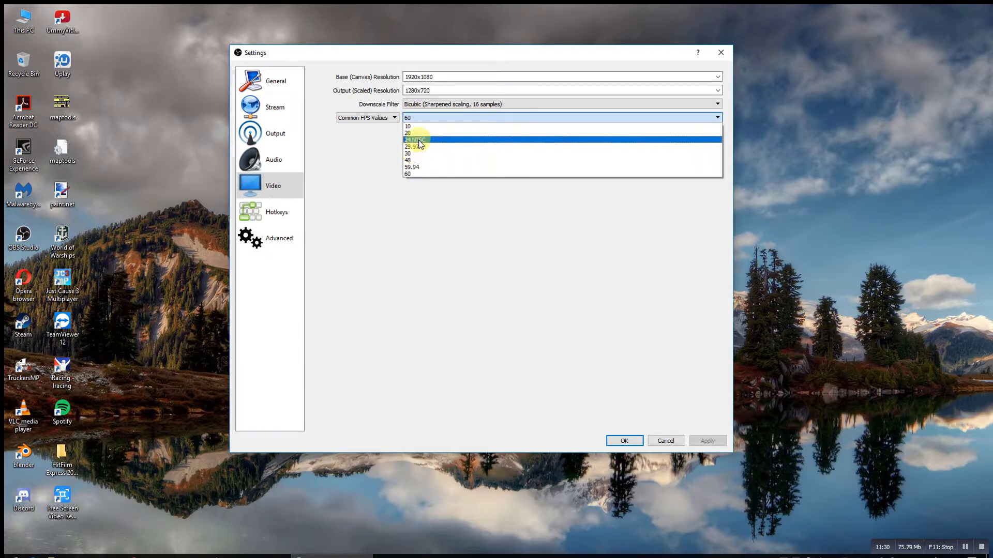
click(437, 119)
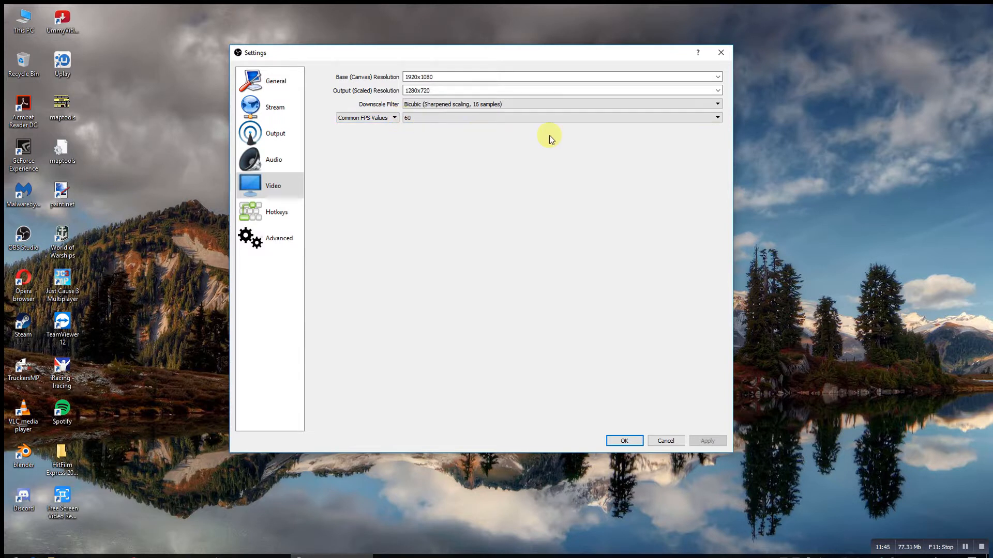
click(633, 114)
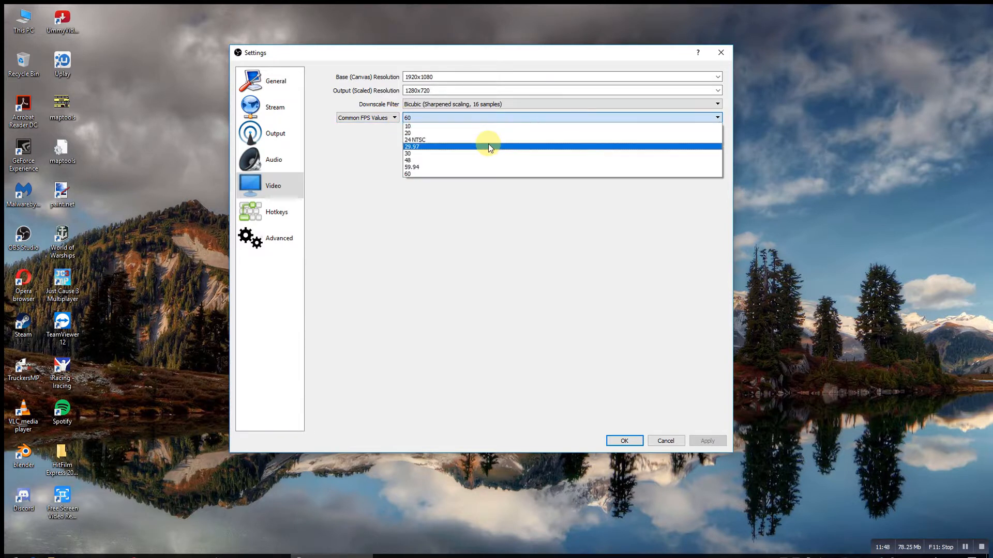
click(516, 116)
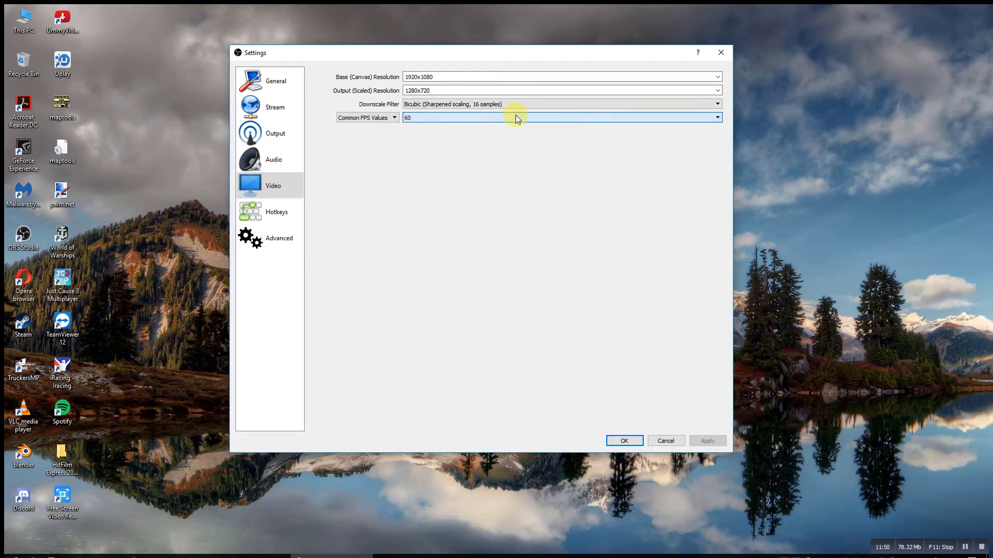
Review the hotkey assignments for streaming, recording, scenes, sources and the microphone.
click(281, 208)
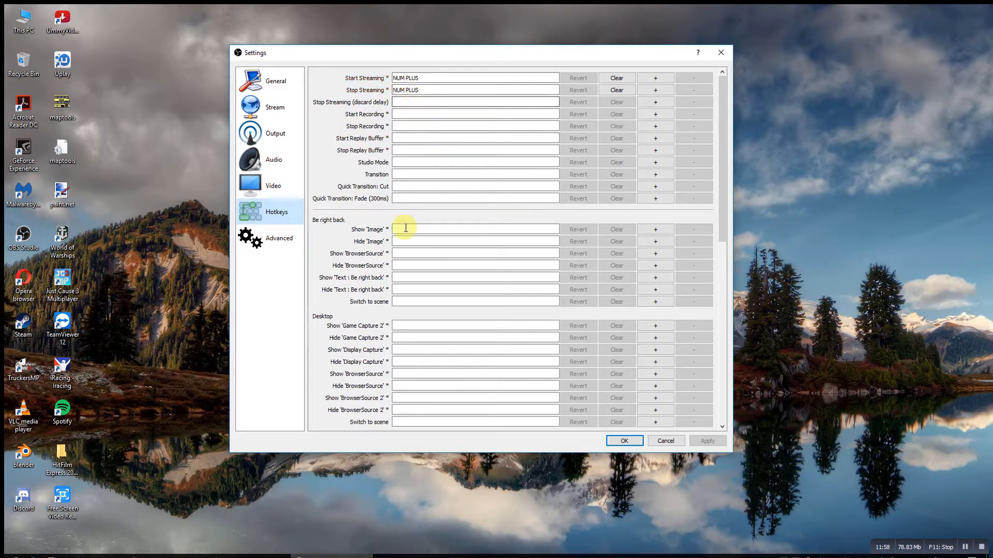
scroll(410, 248, down, 10)
scroll(388, 302, down, 1)
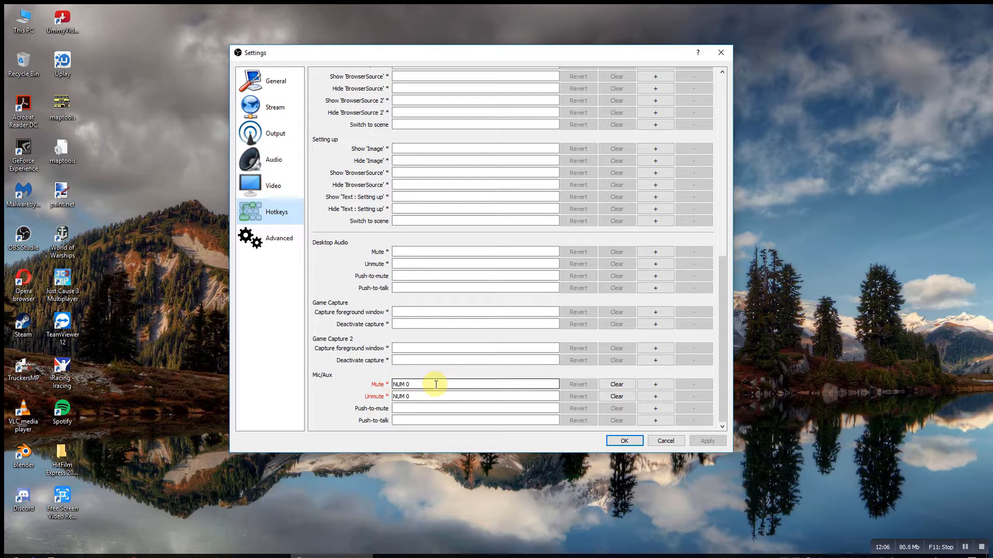
scroll(435, 380, up, 5)
scroll(429, 366, up, 4)
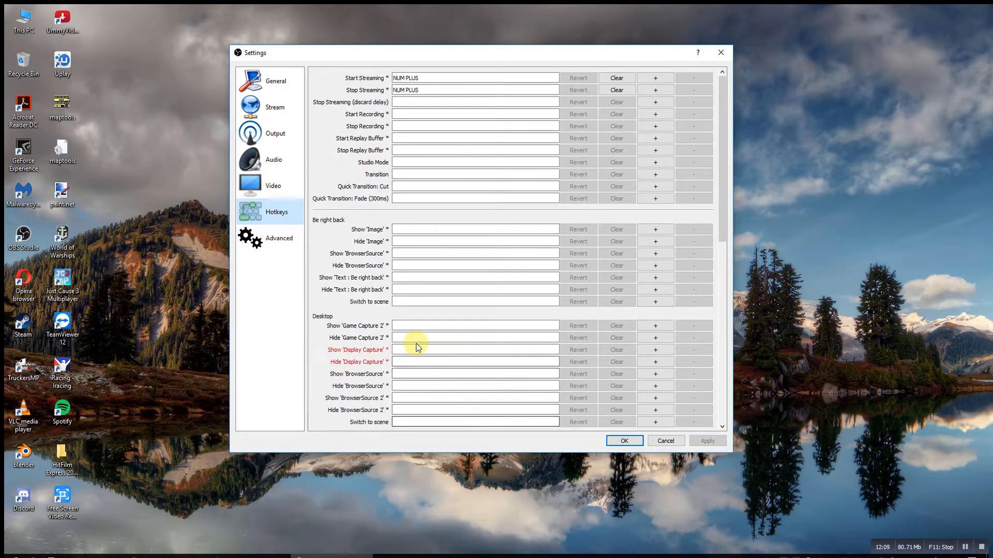
scroll(309, 298, down, 2)
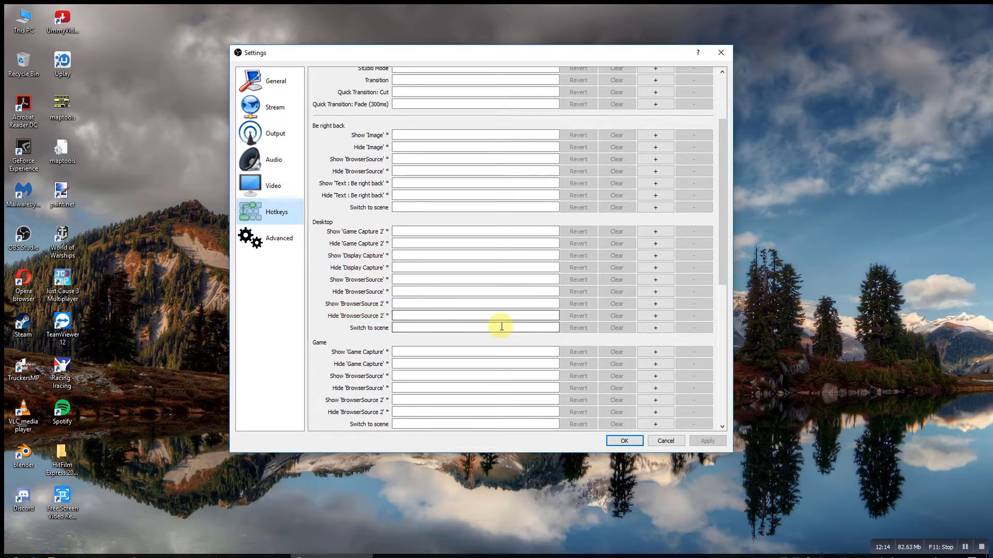
scroll(459, 201, up, 3)
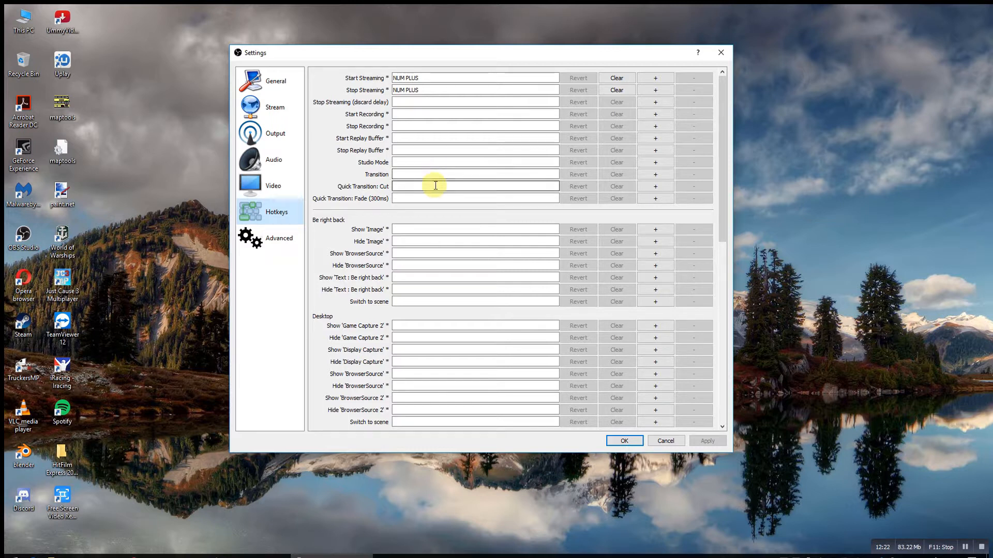
click(447, 161)
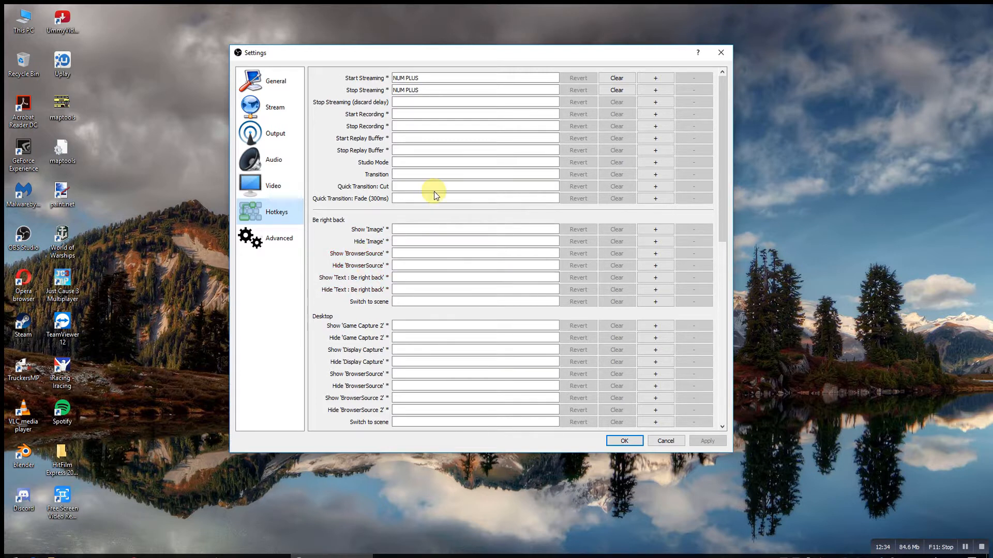
Examine the advanced settings, including the process priority choices and the automatic reconnect retry delay.
click(281, 231)
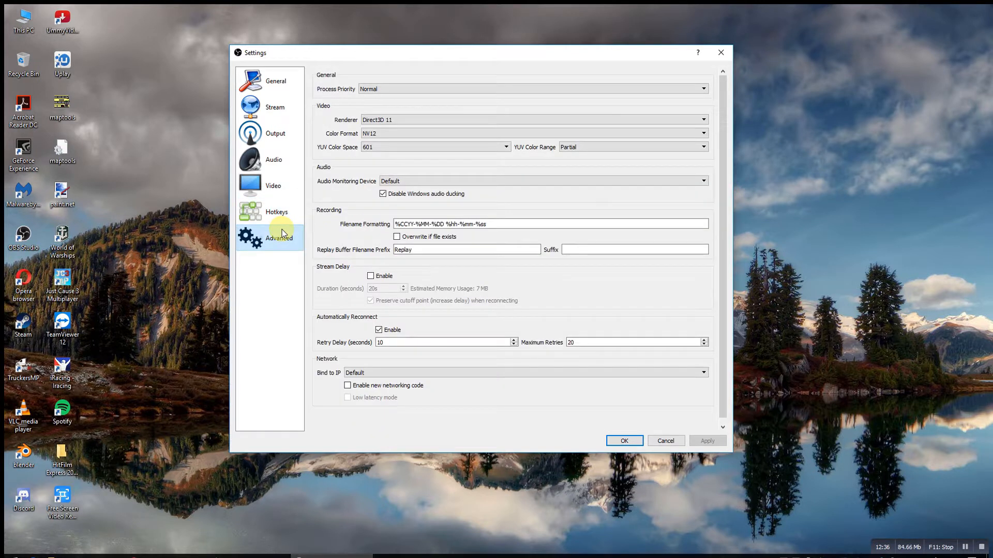
click(411, 87)
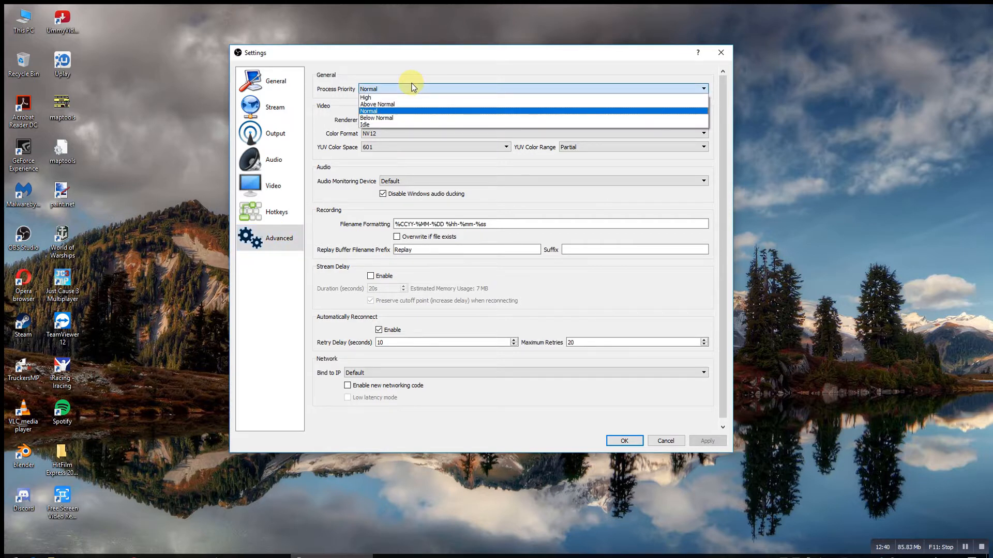
click(383, 92)
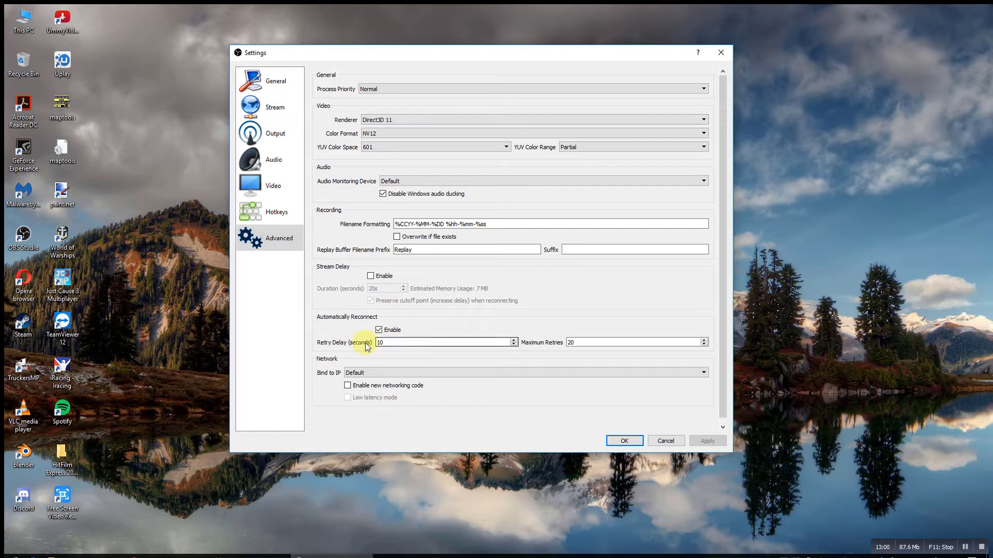
click(397, 342)
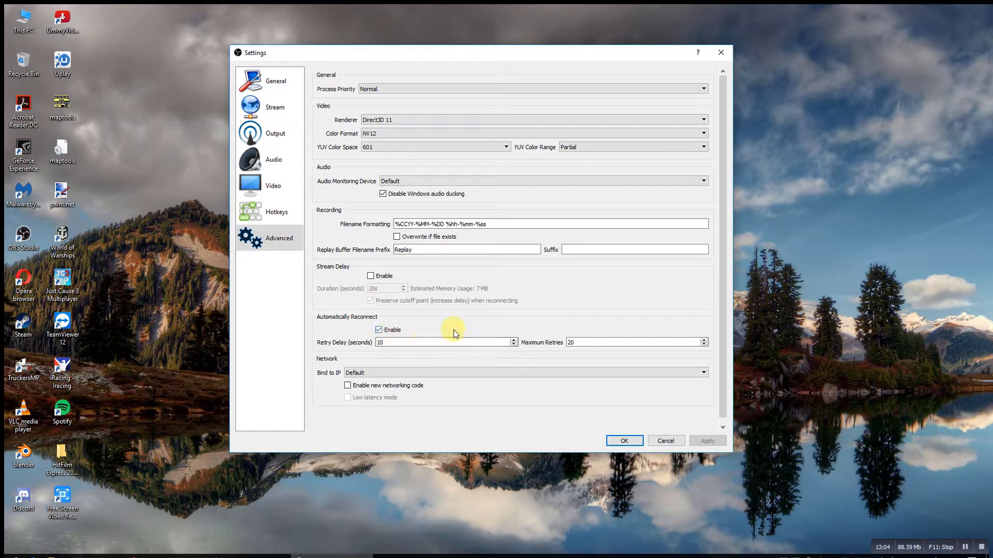
Examine the network addresses offered for Bind to IP, keep it on Default, and close the settings without saving.
scroll(533, 326, down, 1)
scroll(395, 368, down, 1)
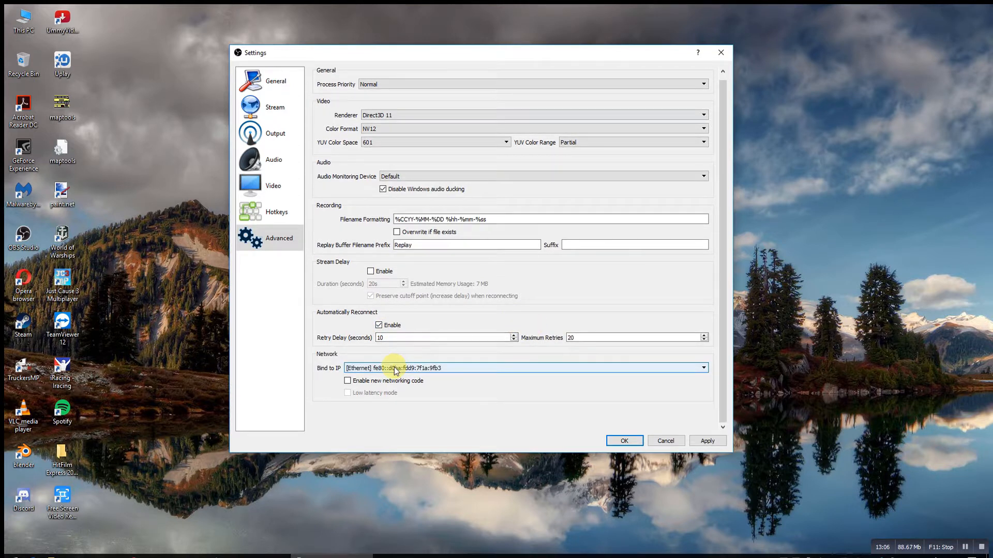
scroll(395, 368, up, 1)
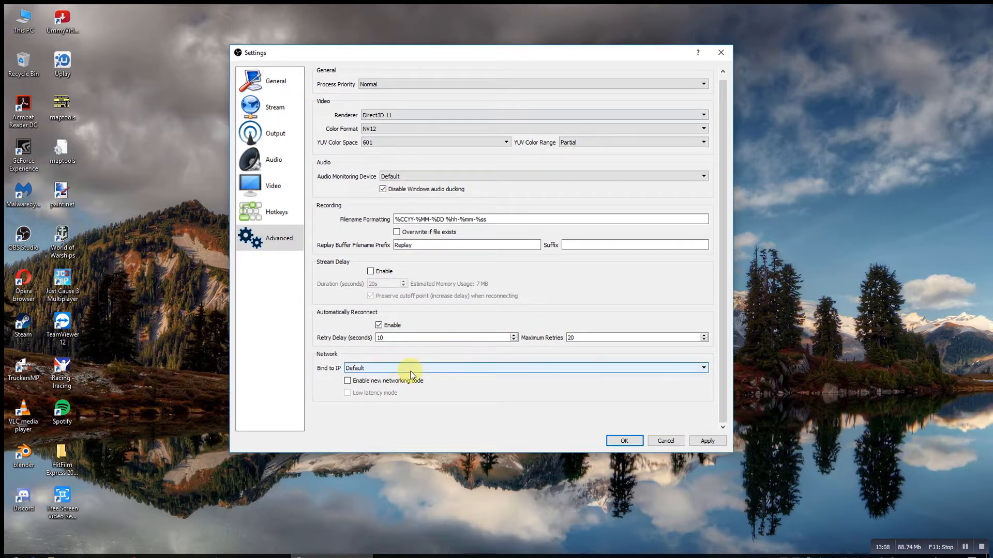
click(410, 368)
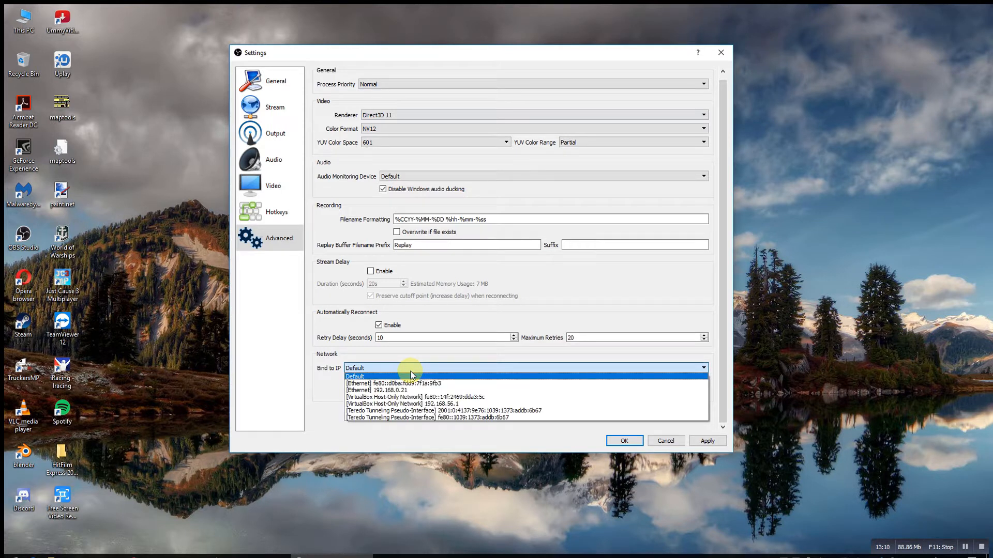
click(406, 376)
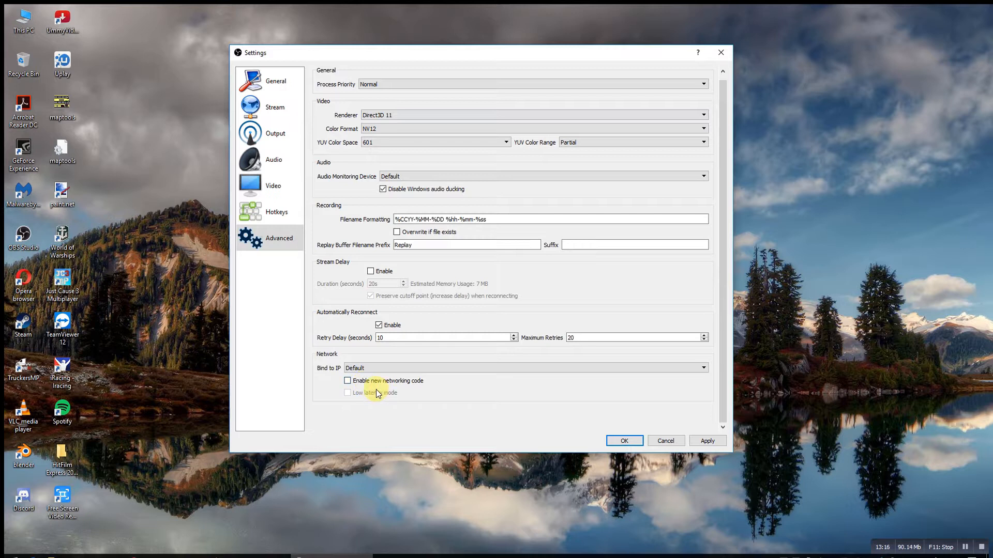
click(658, 440)
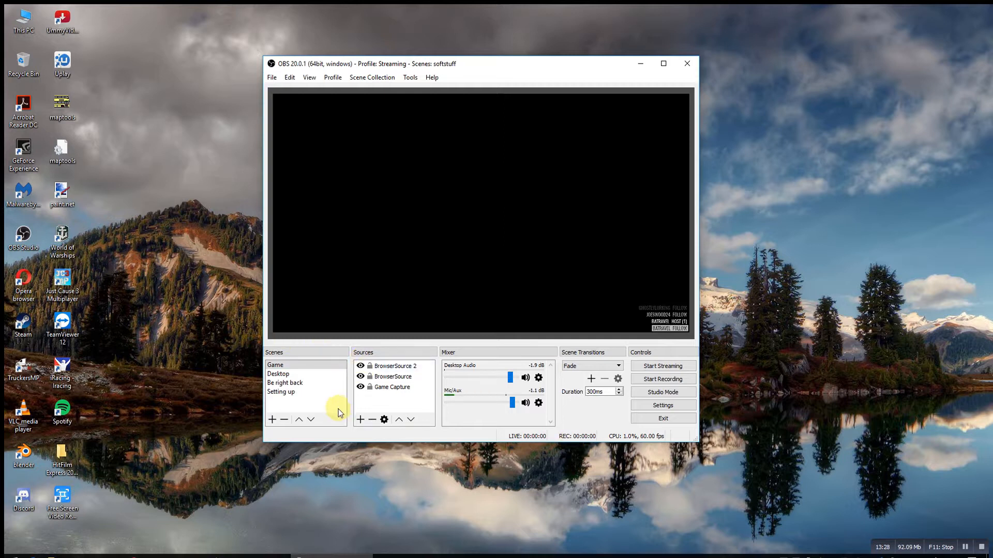
Add a new scene named Scene 2.
right_click(308, 402)
click(319, 410)
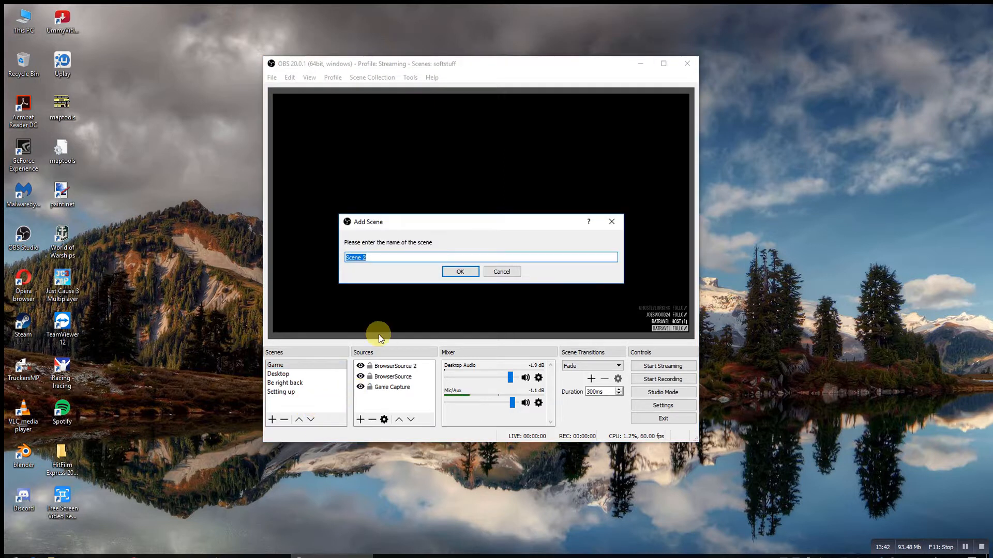
click(468, 271)
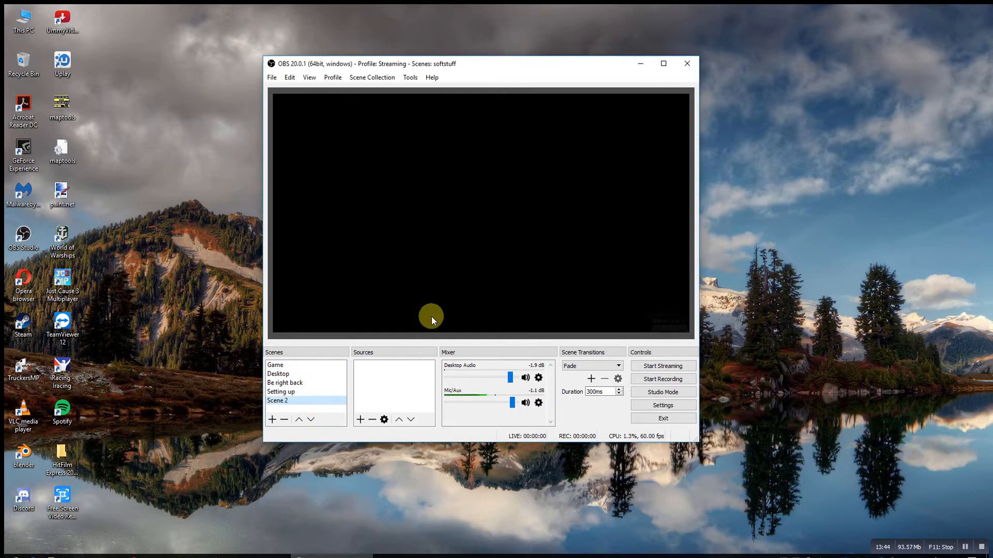
Create a new Display Capture source named Display Capture 2 in Scene 2.
right_click(373, 370)
mouse_move(385, 378)
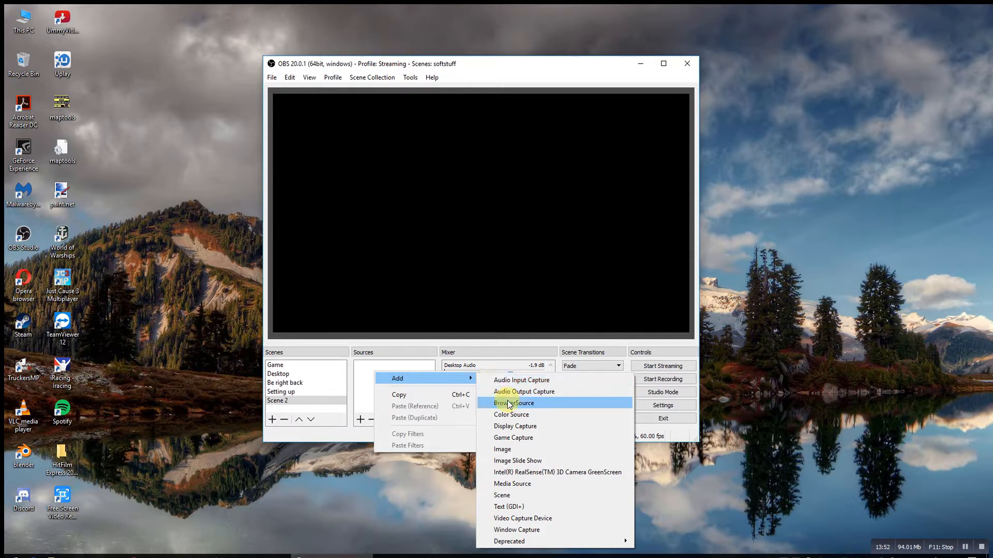
click(579, 430)
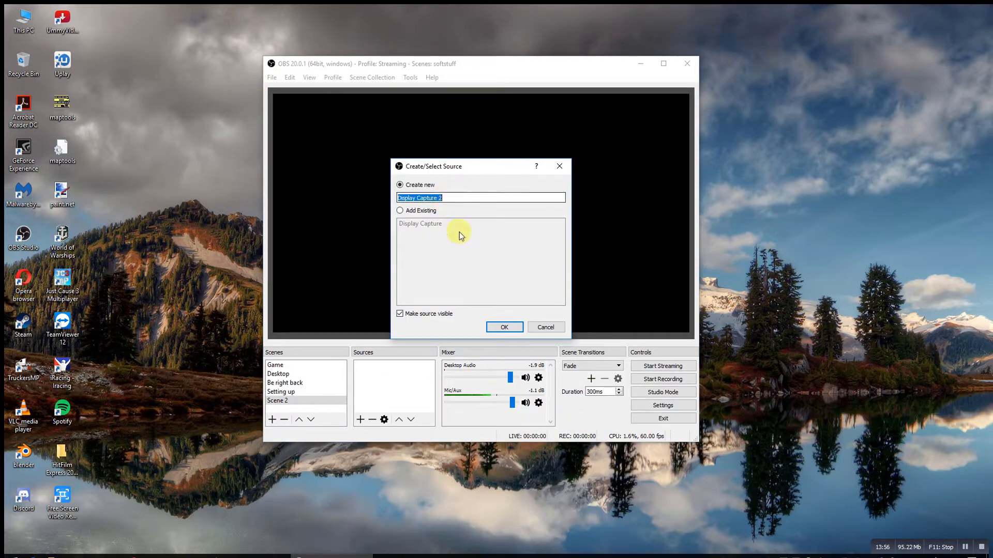
click(503, 327)
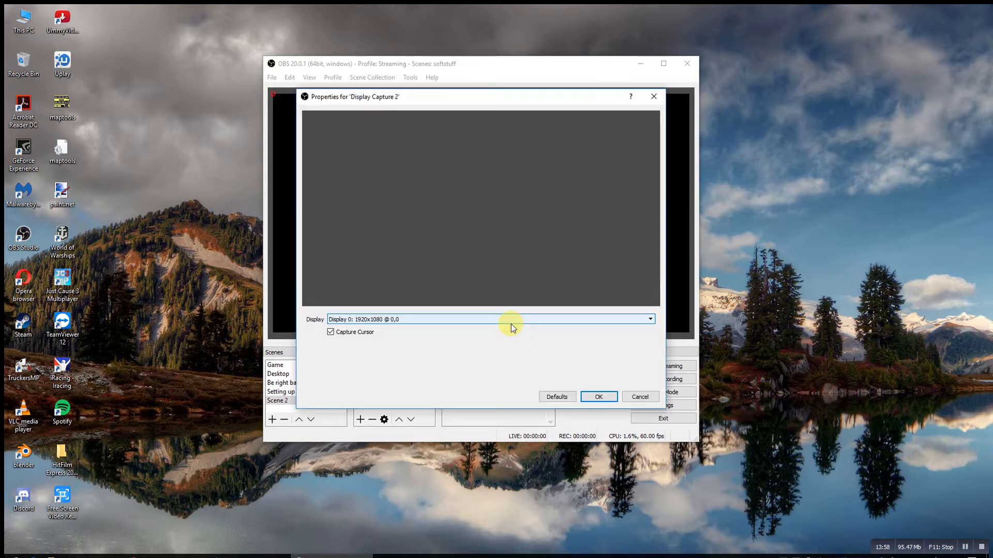
Set Display Capture 2 to capture Display 1: 1920x1080 @ 1920,0 and accept its properties.
click(495, 323)
click(496, 323)
click(495, 323)
click(487, 329)
click(485, 319)
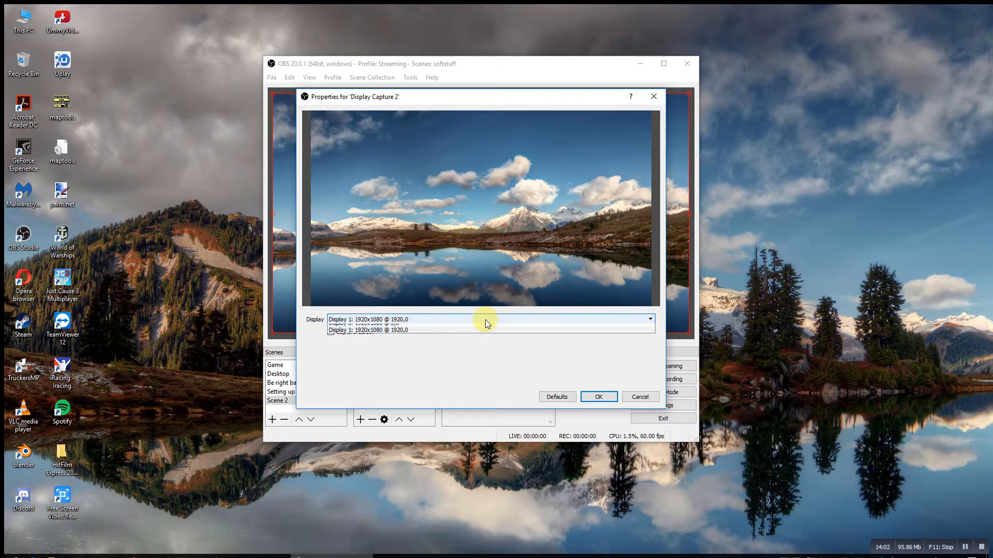
click(491, 330)
click(599, 396)
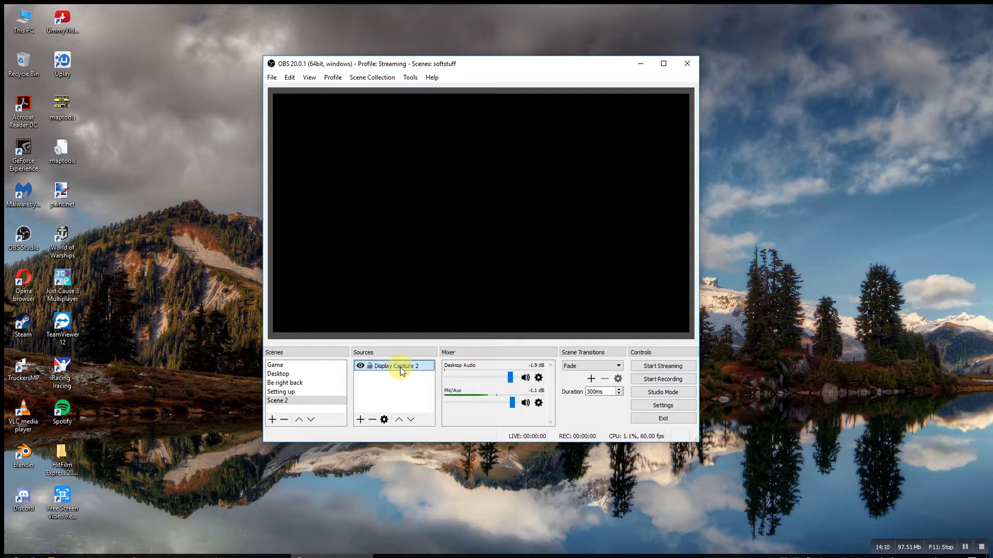
Remove the Display Capture 2 source from Scene 2.
key(Delete)
click(501, 271)
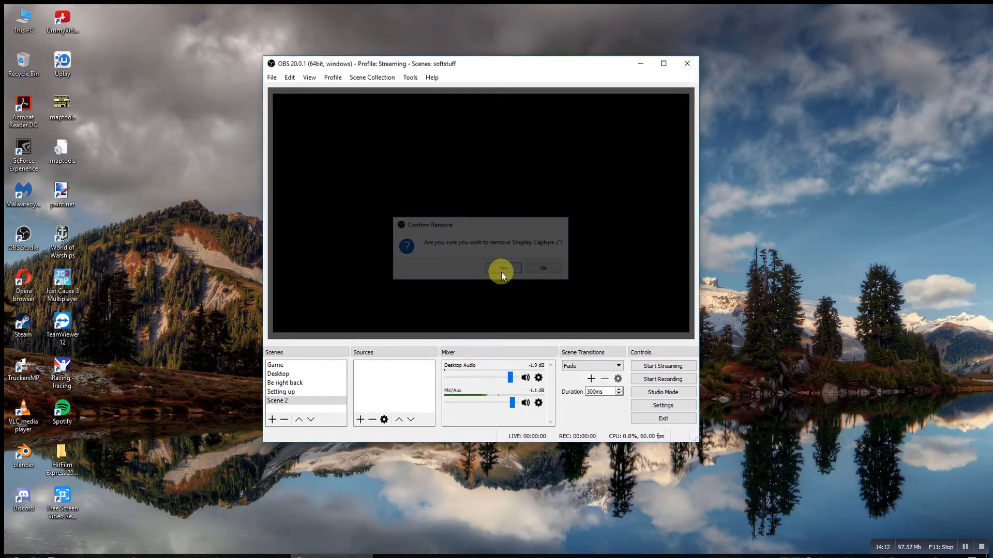
Create a Game Capture 3 source in Scene 2 with the mode Capture any fullscreen application and accept its properties.
right_click(388, 365)
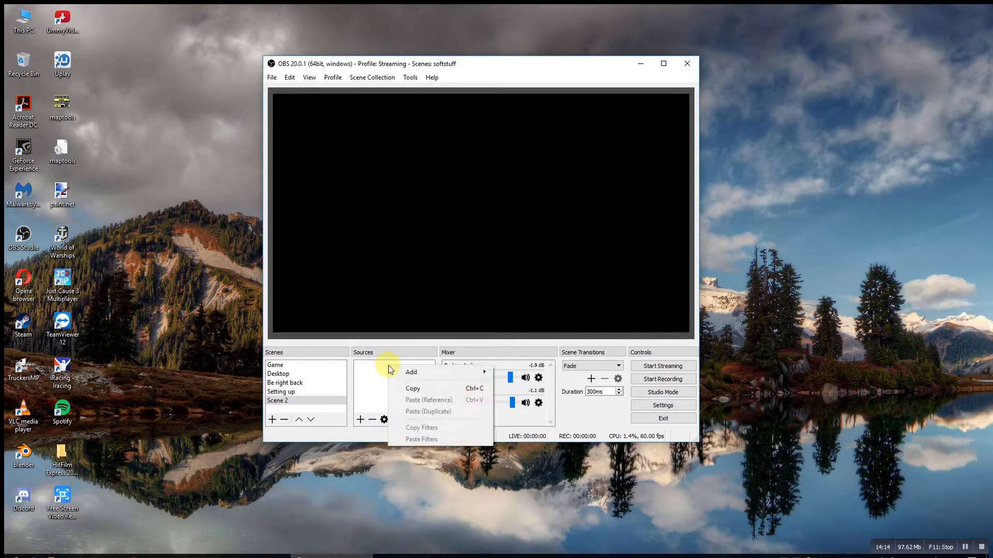
mouse_move(455, 372)
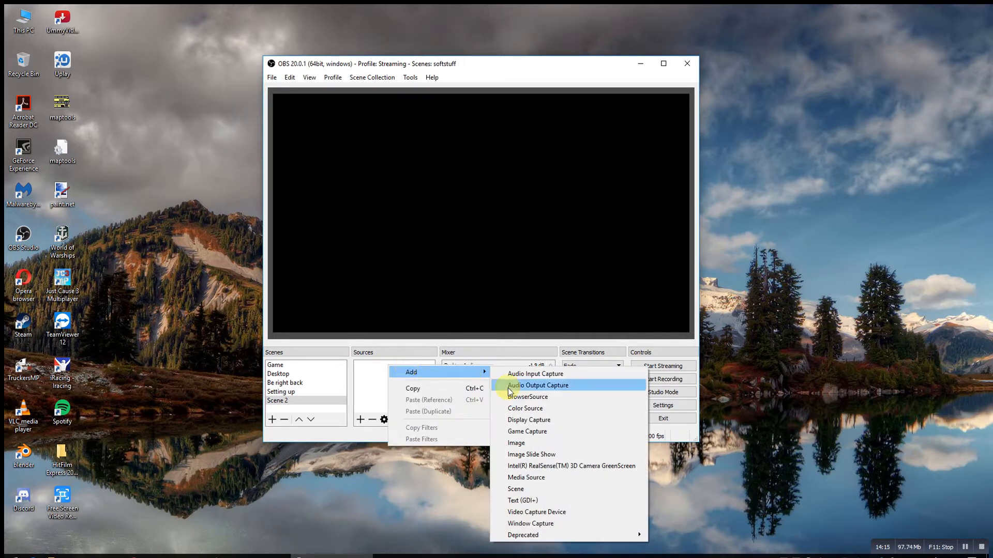
click(537, 431)
click(506, 326)
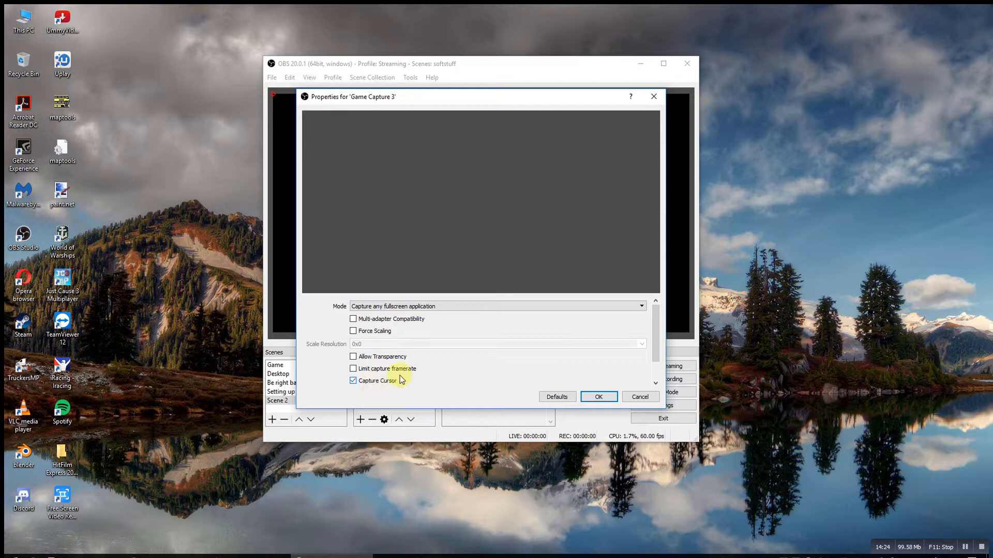
scroll(409, 376, down, 2)
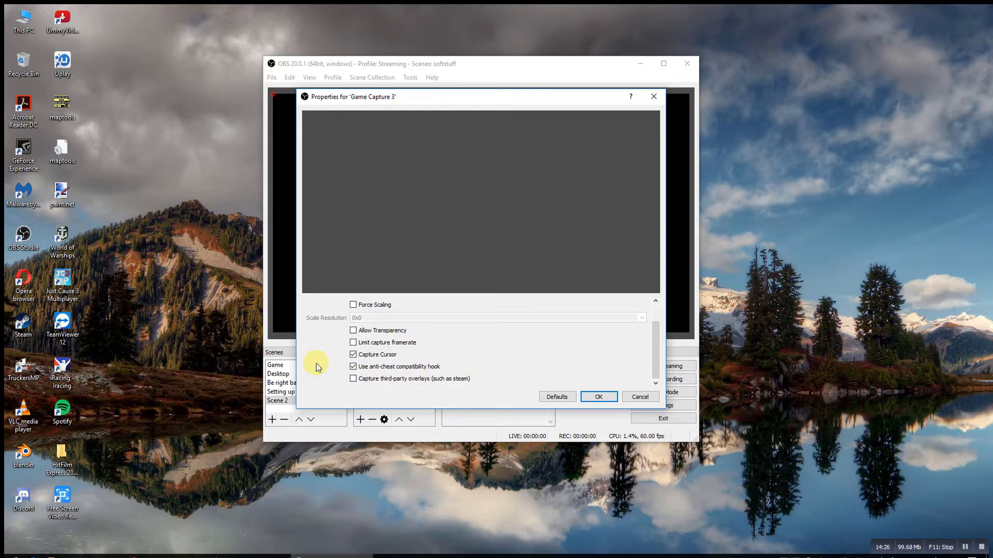
scroll(382, 380, up, 2)
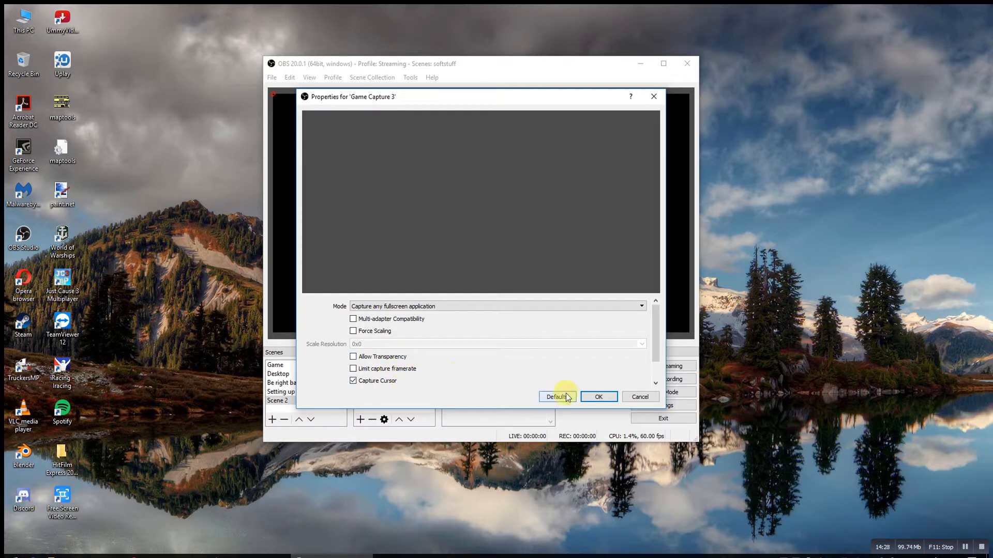
click(597, 397)
click(373, 404)
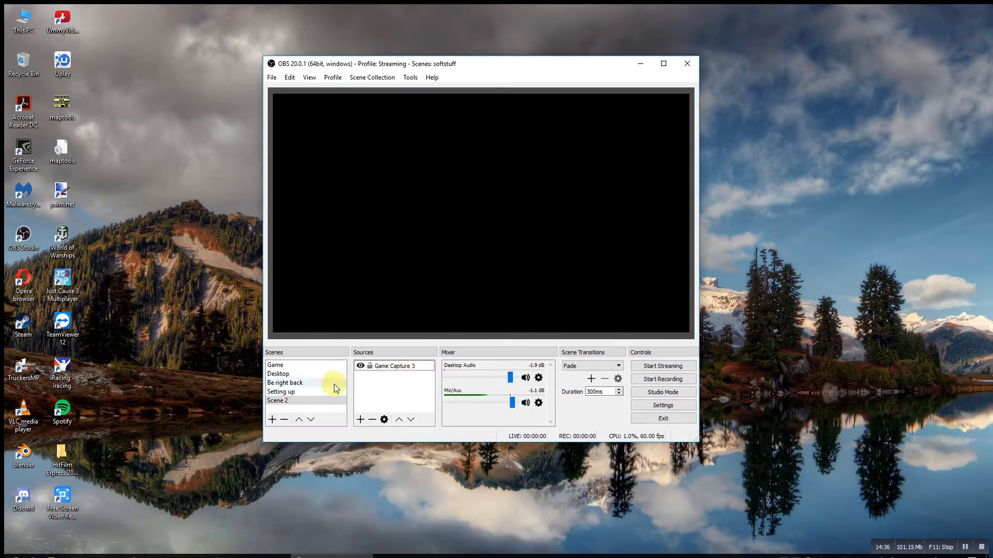
Remove Scene 2 from the scene list.
click(318, 402)
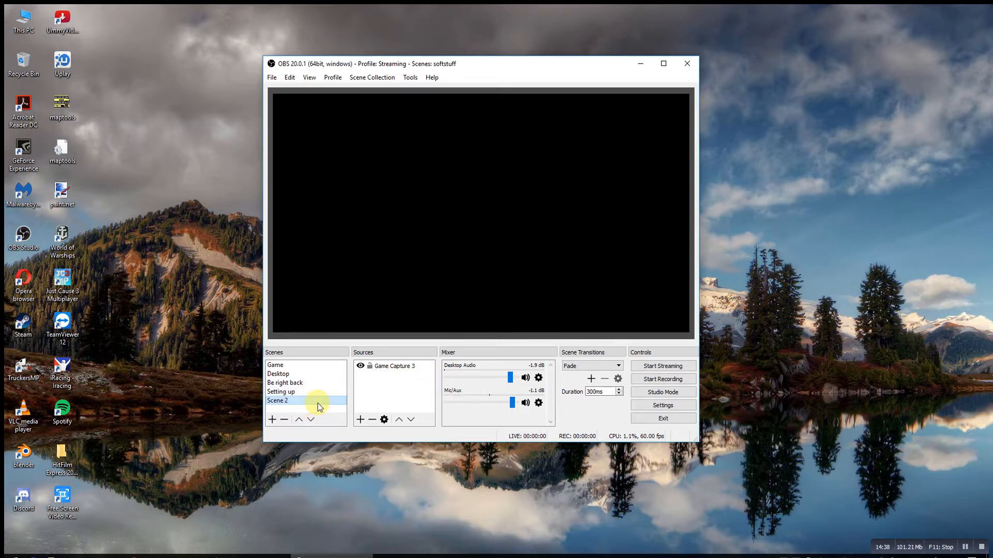
key(Delete)
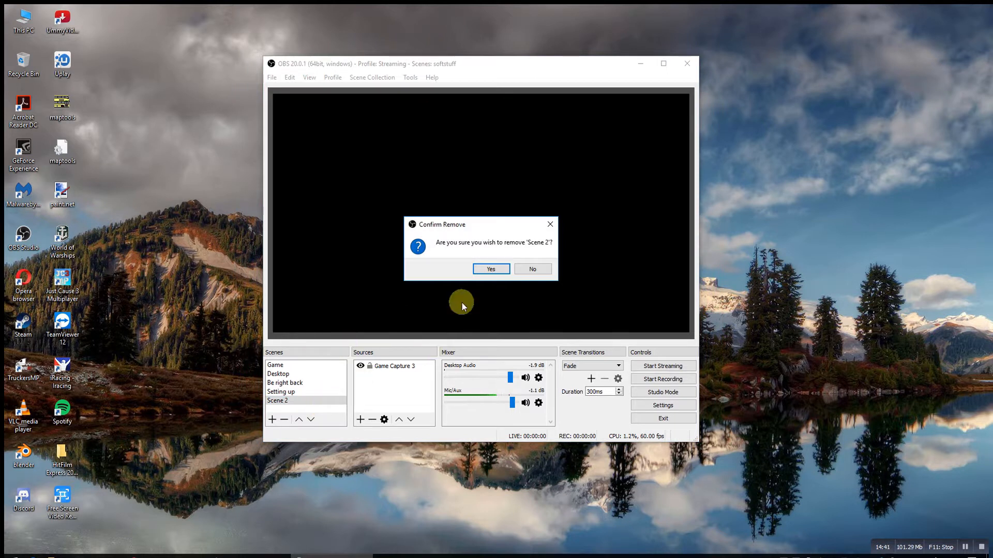
click(500, 267)
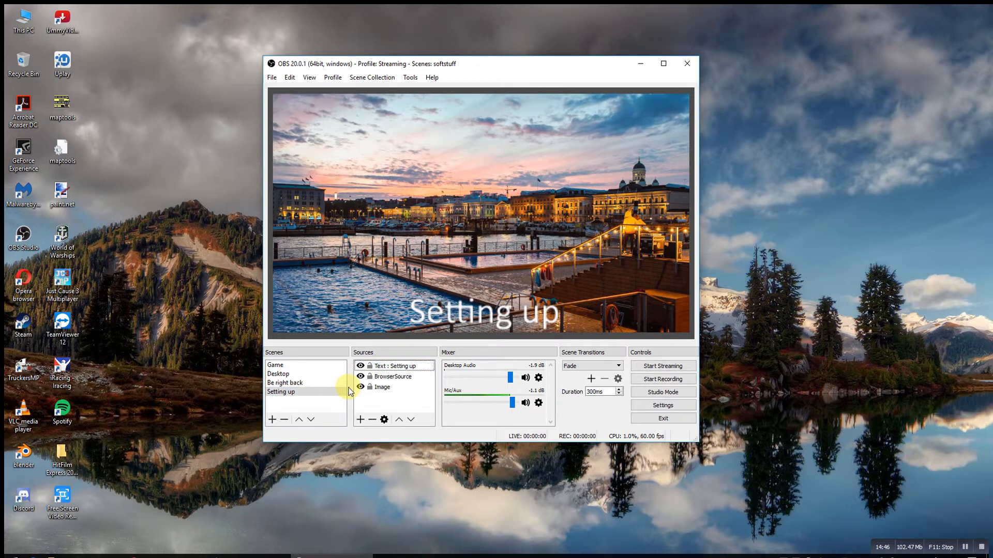
Review the properties of the Image source in the Setting up scene, including its image file.
click(390, 389)
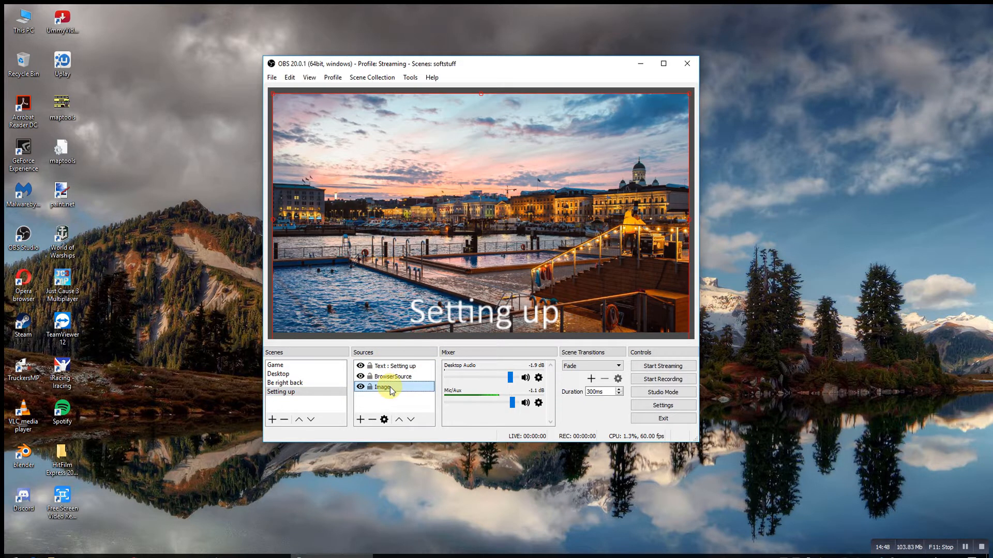
right_click(393, 390)
click(390, 394)
right_click(389, 396)
mouse_move(429, 403)
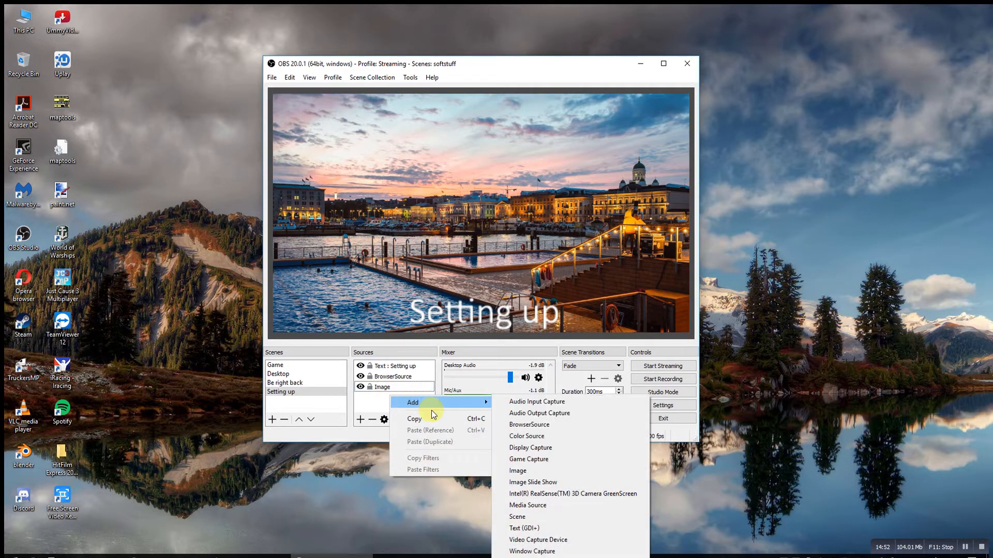
click(391, 387)
right_click(390, 388)
click(421, 382)
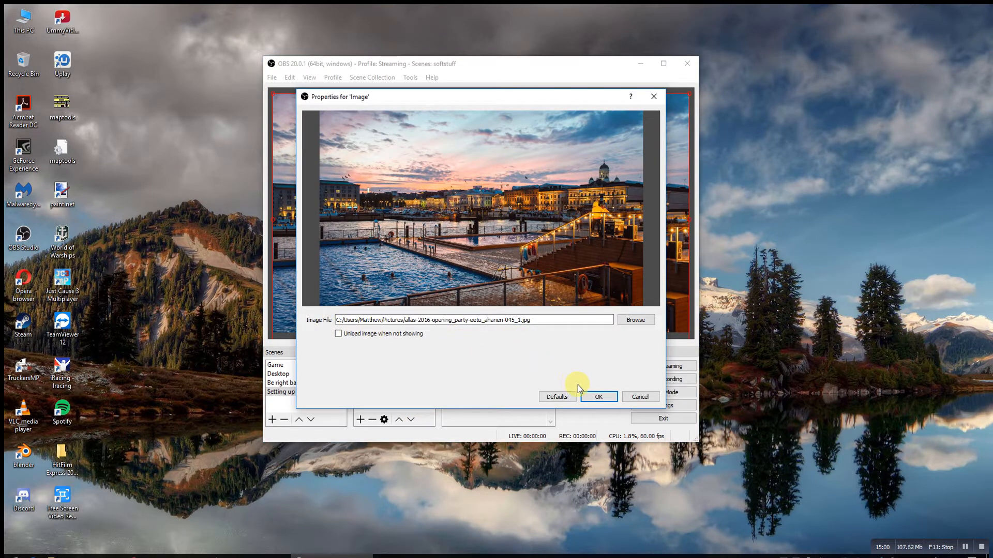
click(599, 396)
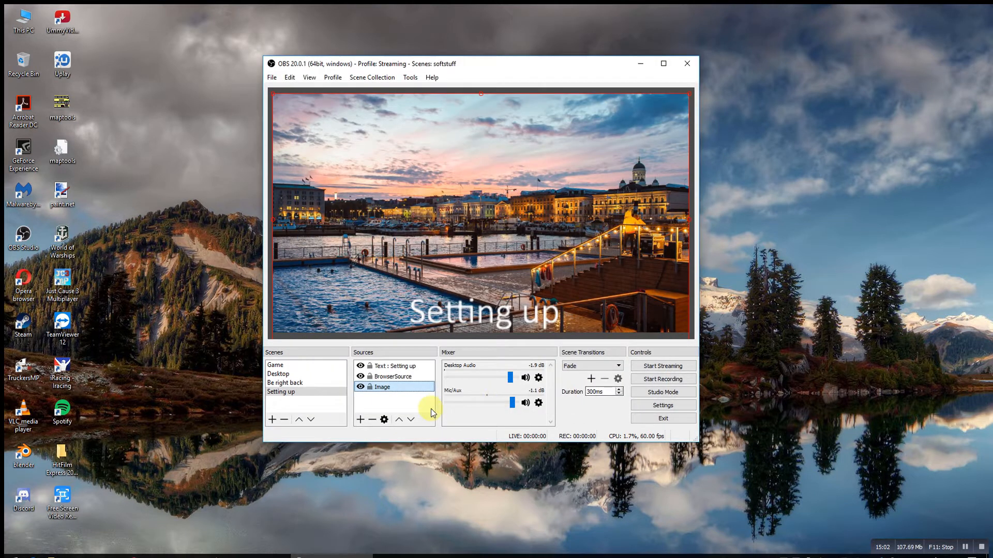
click(370, 400)
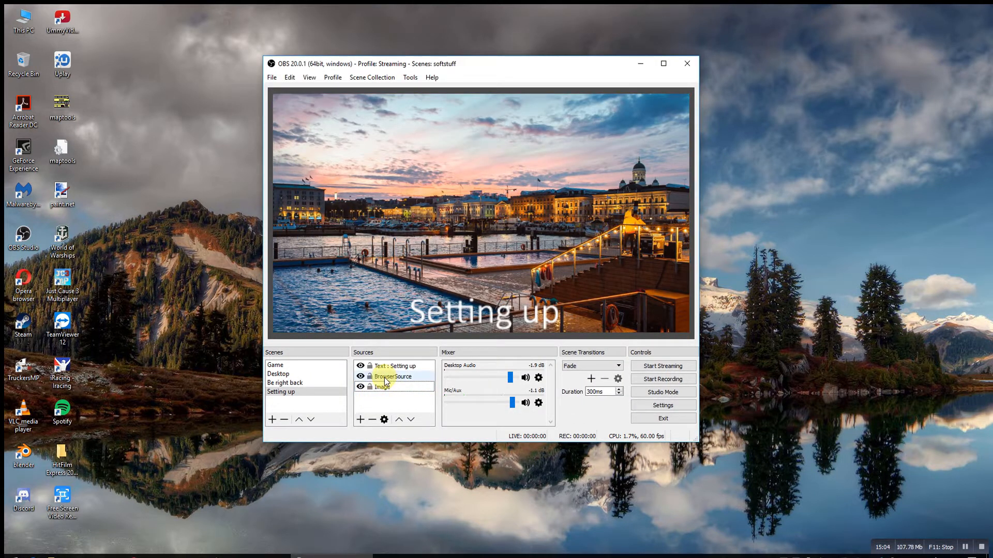
Move the Display Capture source below Game Capture 2 in the Desktop scene.
click(315, 373)
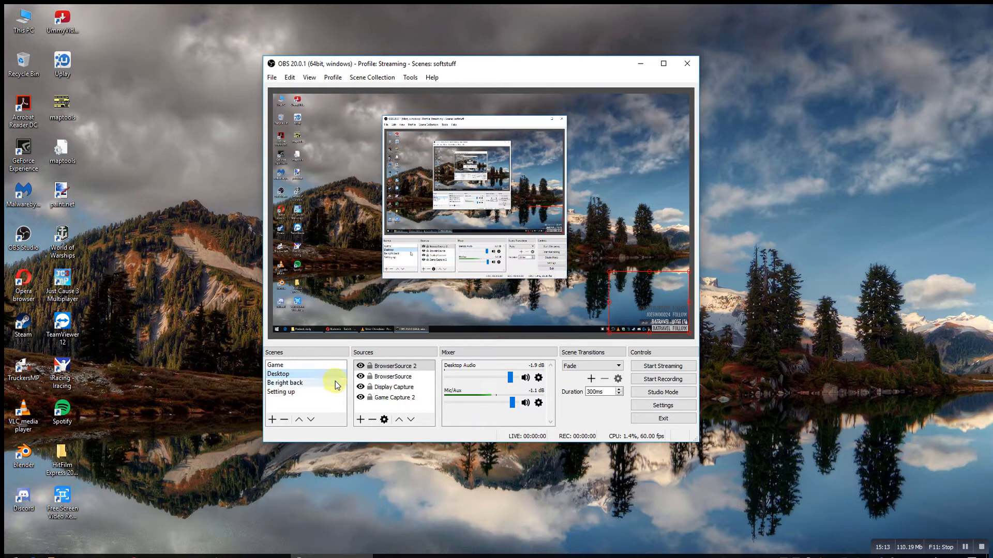
click(388, 400)
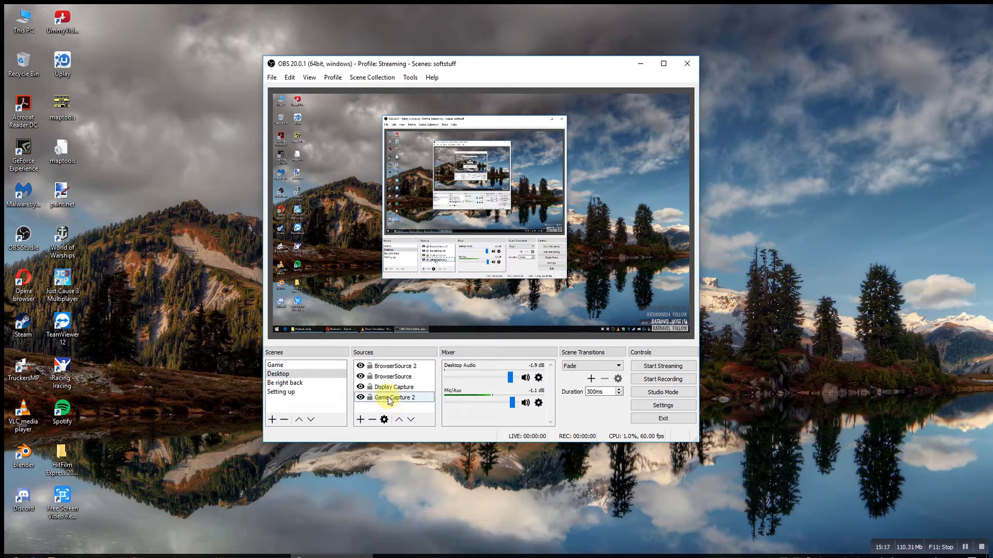
click(386, 388)
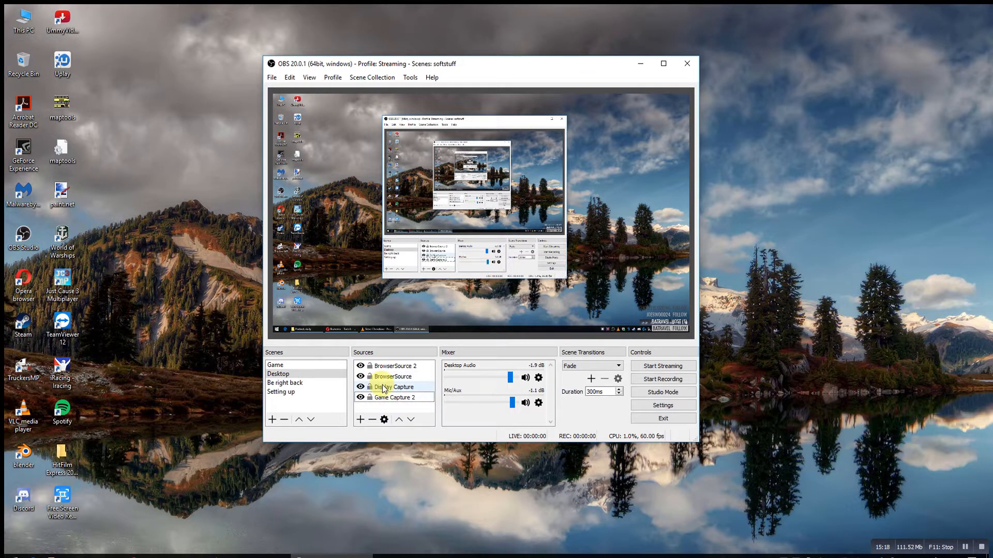
right_click(383, 387)
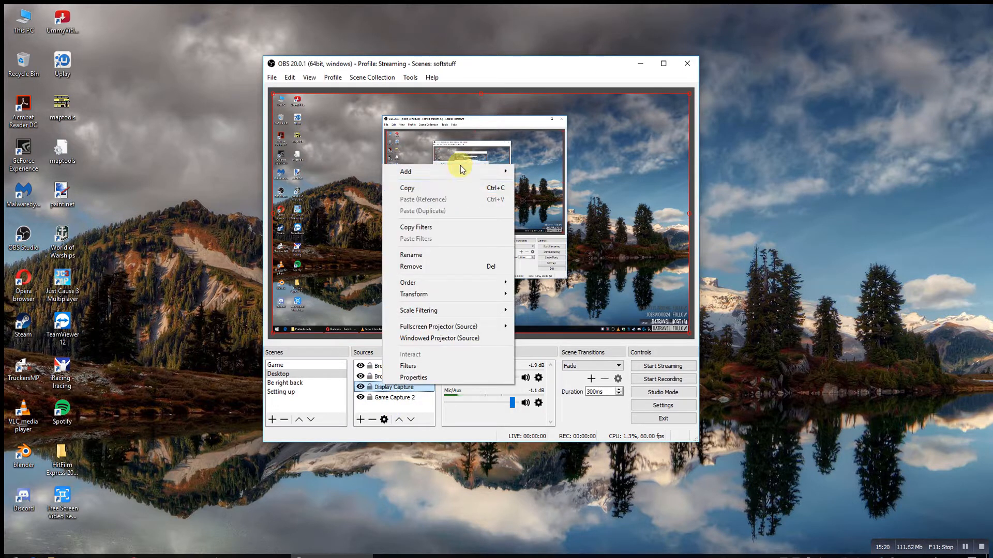
mouse_move(463, 167)
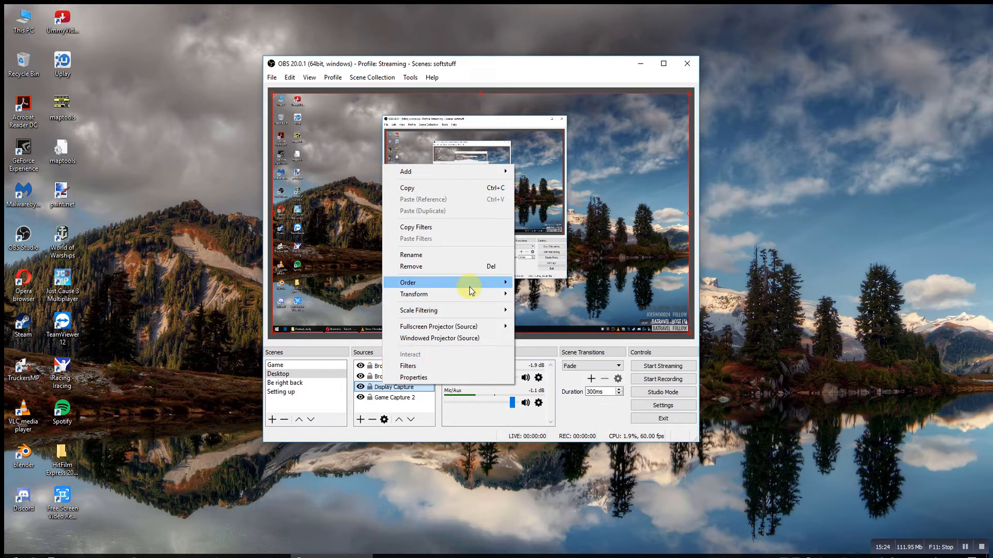
mouse_move(500, 282)
click(536, 296)
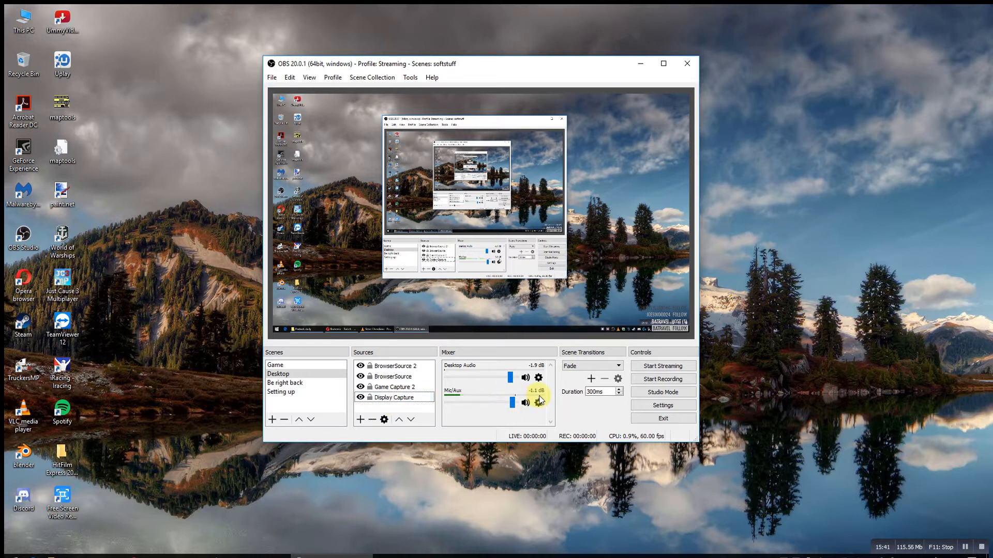
Look over the Desktop Audio options and check the input device in the Mic/Aux properties.
click(538, 378)
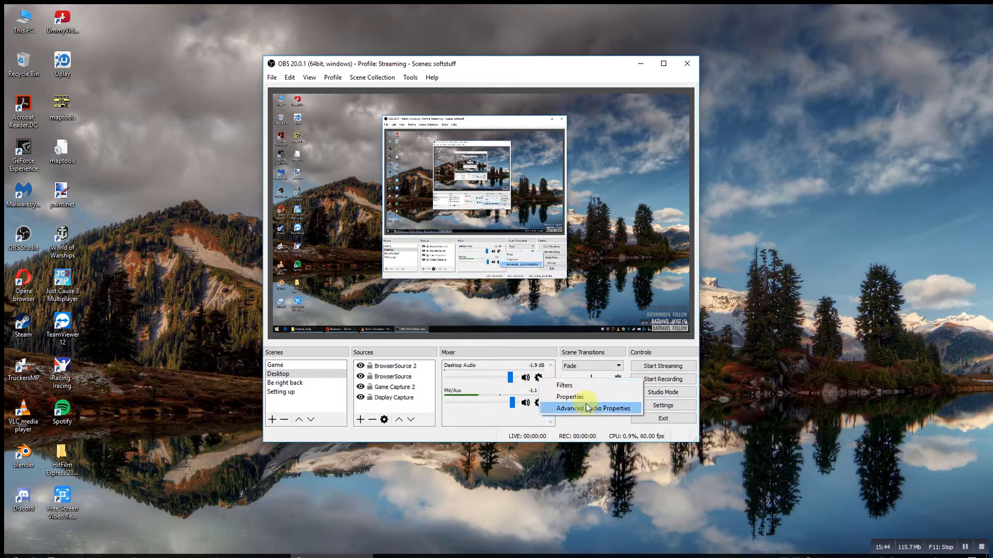
click(524, 415)
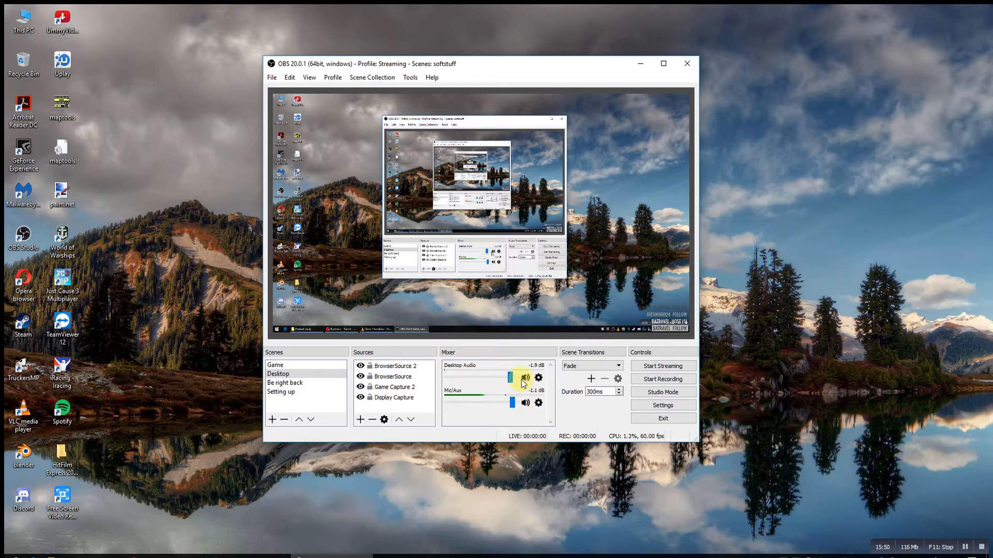
click(538, 406)
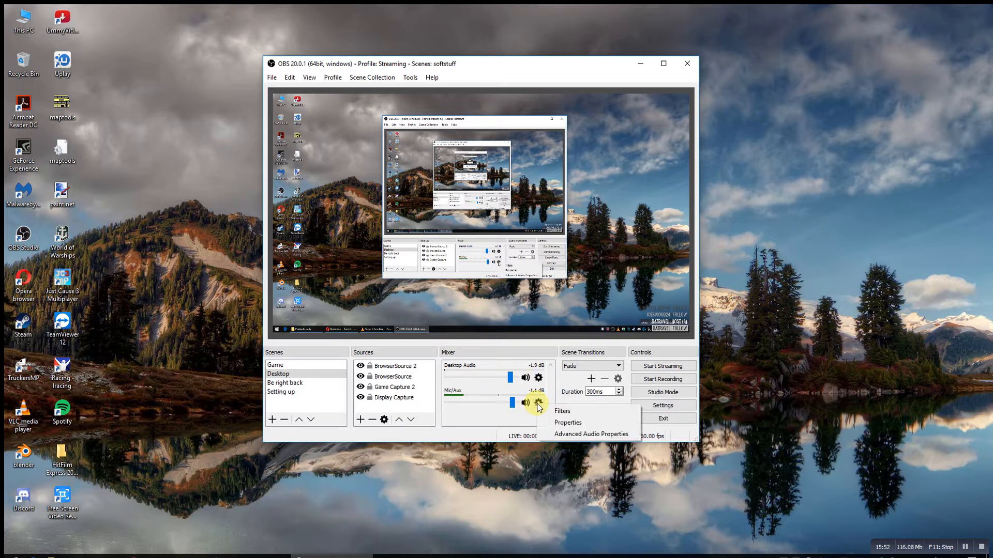
click(561, 422)
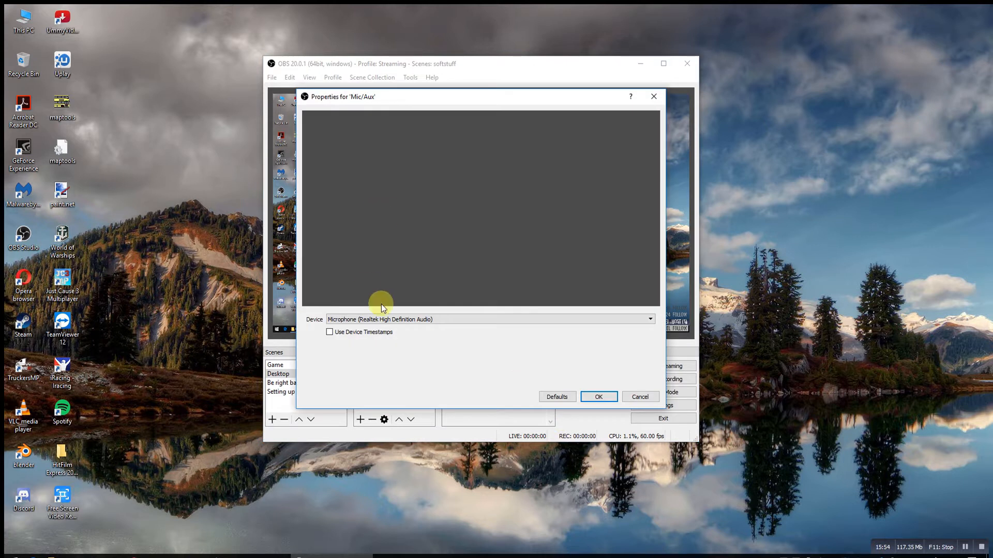
click(600, 397)
Examine the Mic/Aux audio filters, including the available filter types and the Noise Gate thresholds and timings.
click(538, 403)
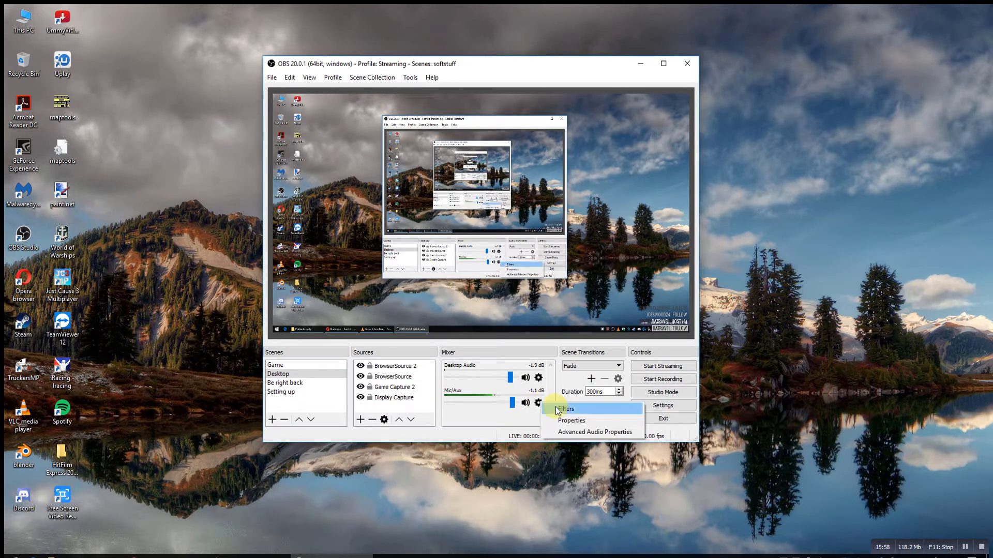
click(558, 409)
right_click(283, 150)
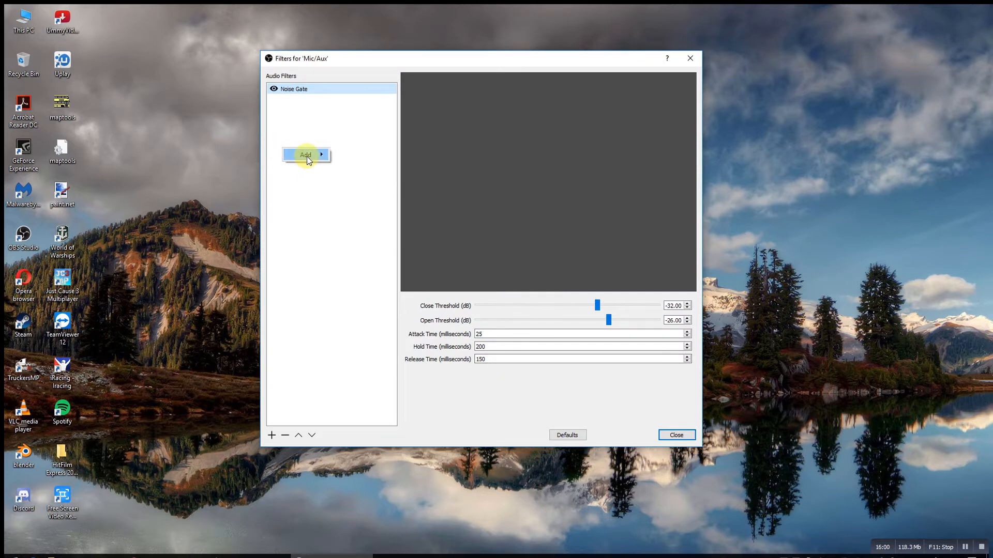
mouse_move(306, 157)
click(350, 90)
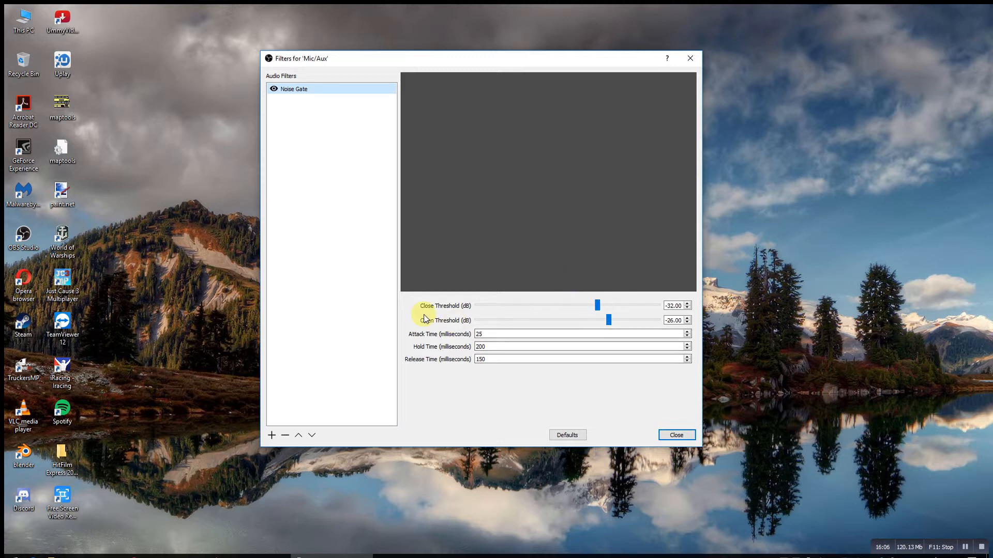
click(678, 435)
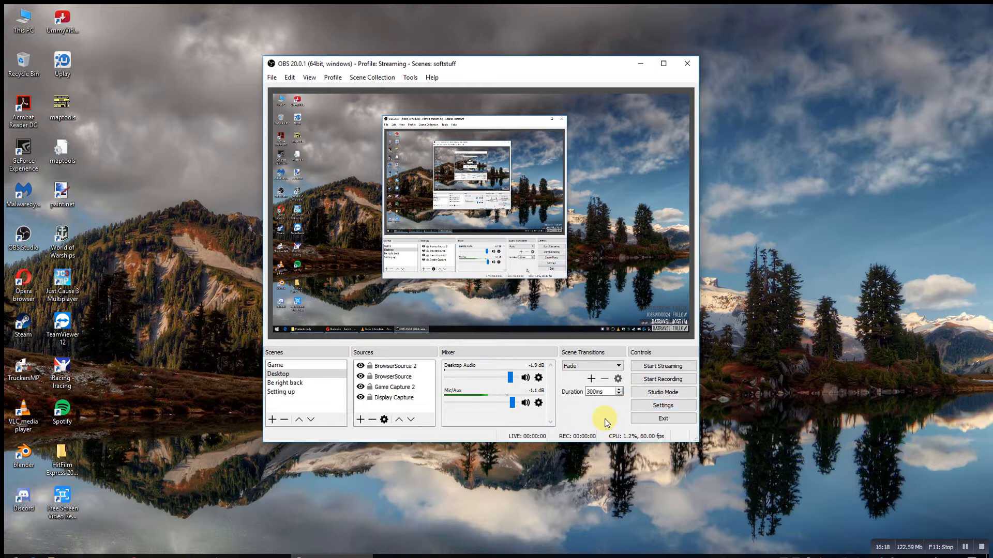
Preview the Game scene in Studio Mode, transition it to the live output and turn Studio Mode off.
click(636, 395)
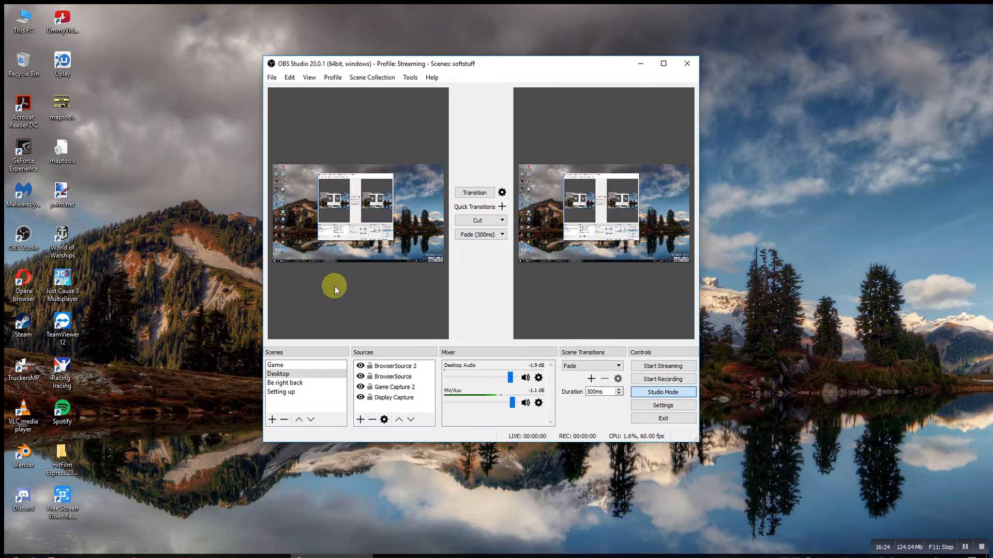
click(294, 366)
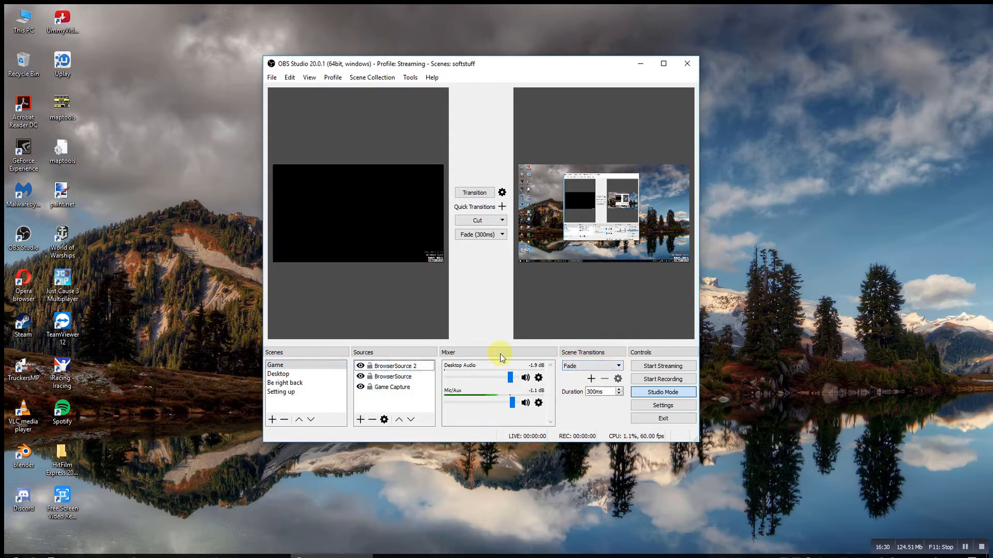
click(474, 192)
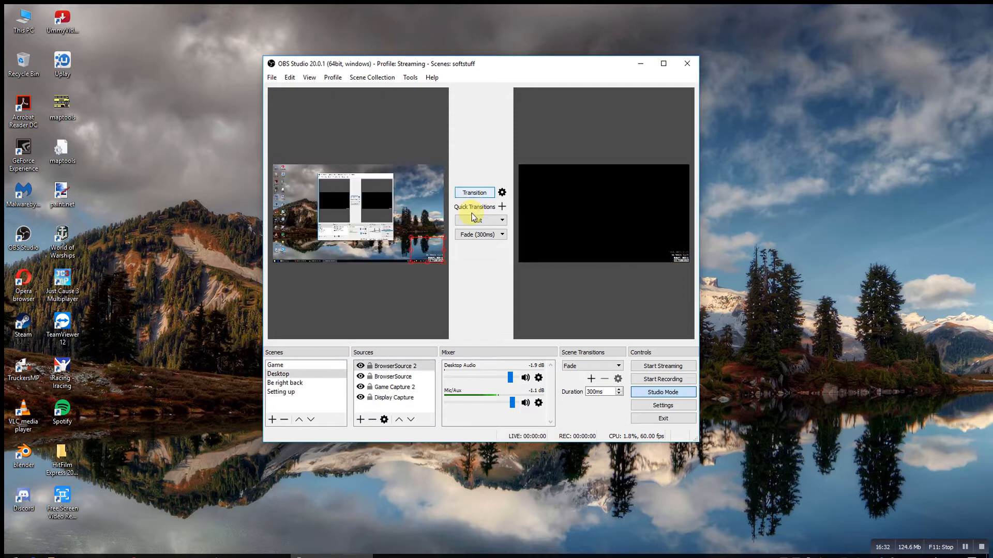
click(662, 392)
Move the Game Capture source up one place in the Game scene's sources and back down.
click(404, 405)
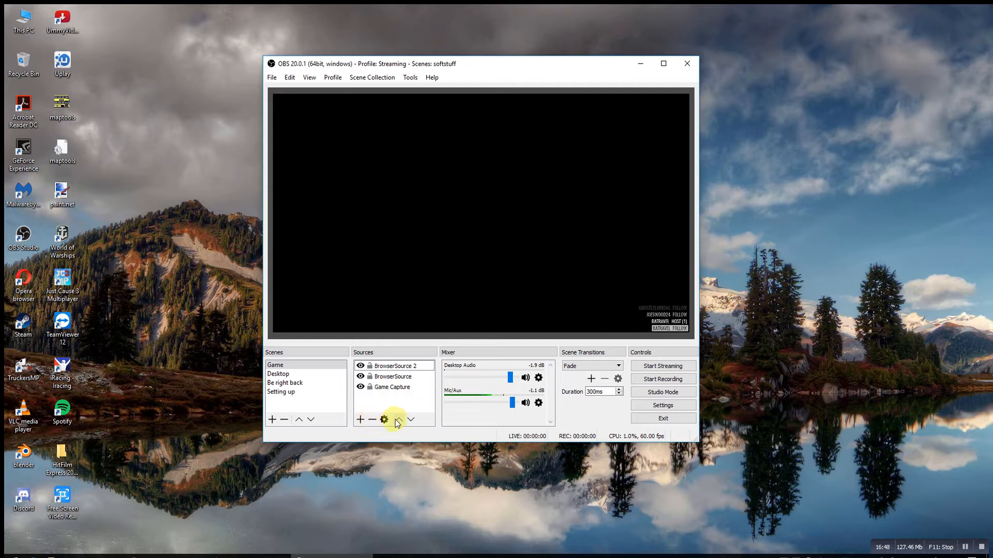
click(398, 387)
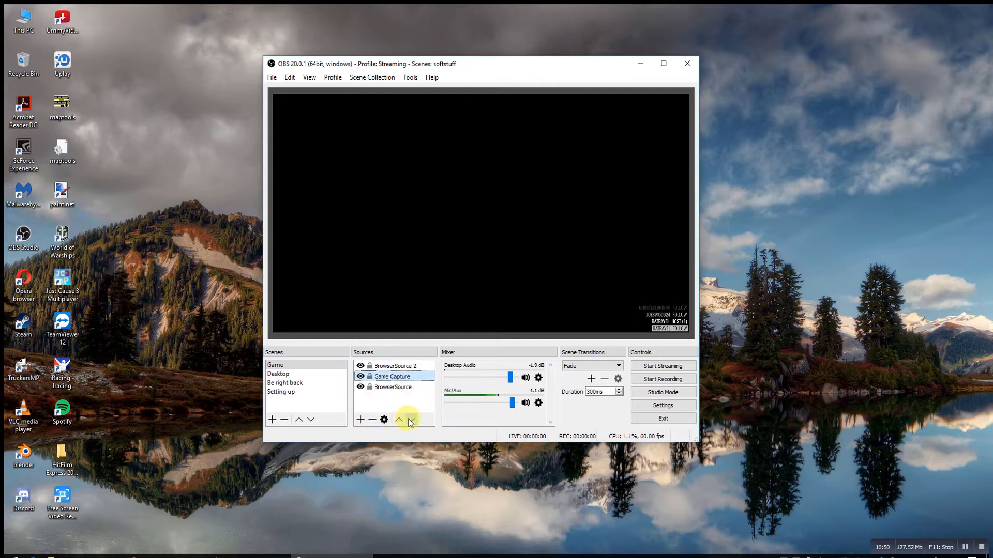
click(410, 418)
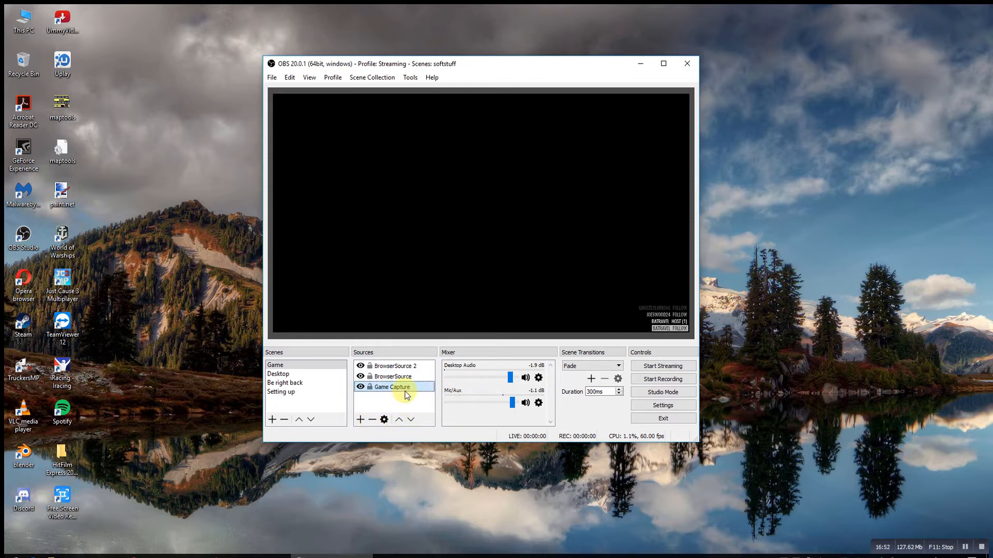
right_click(406, 389)
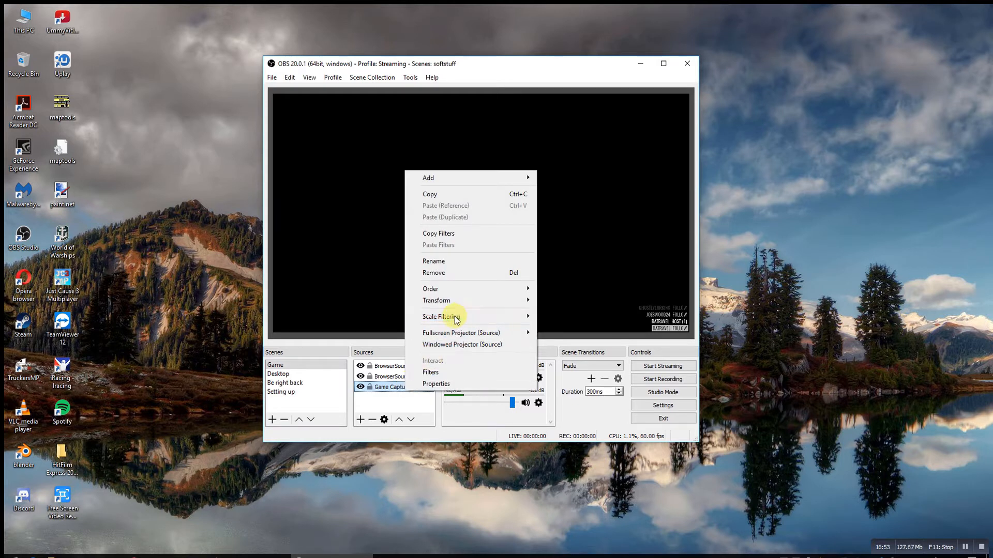
click(400, 406)
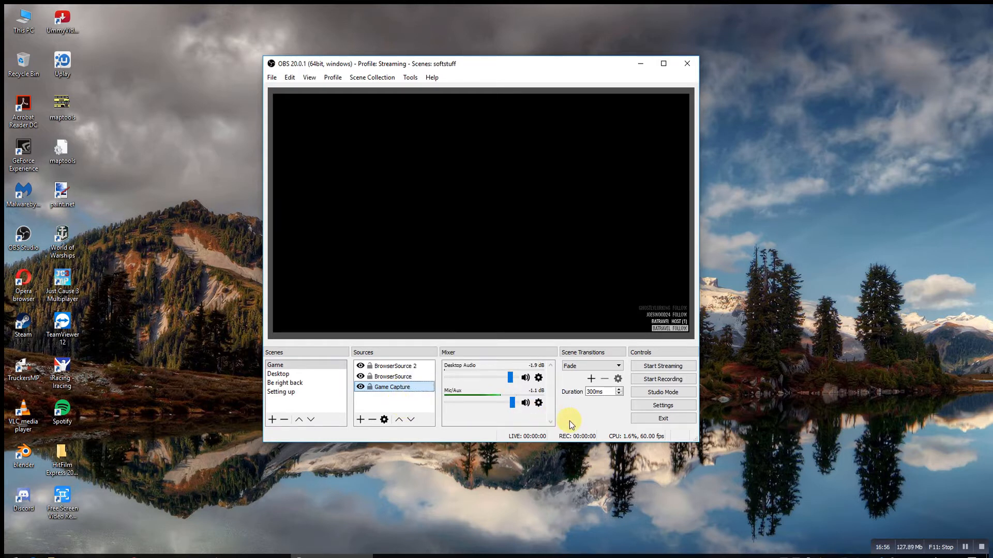
click(433, 77)
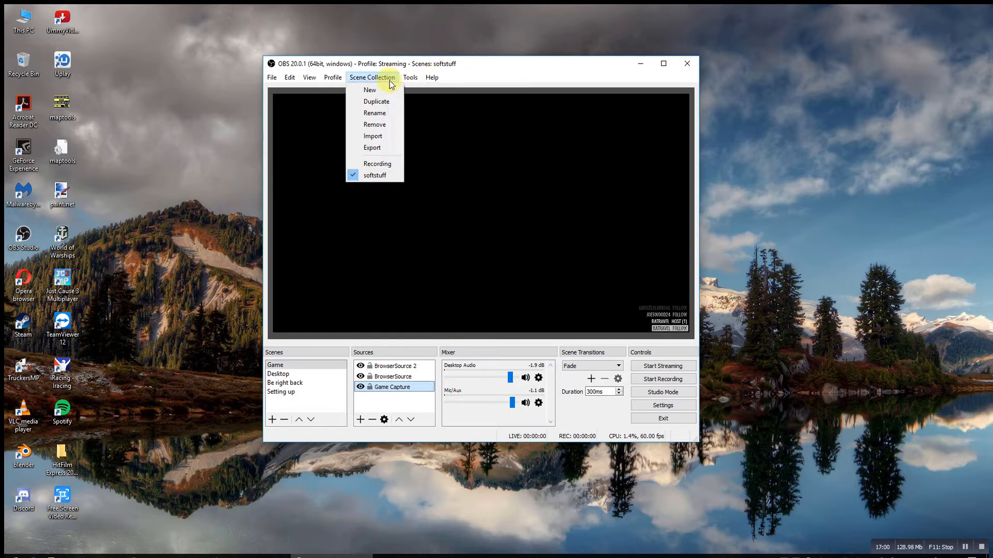
click(350, 78)
click(341, 78)
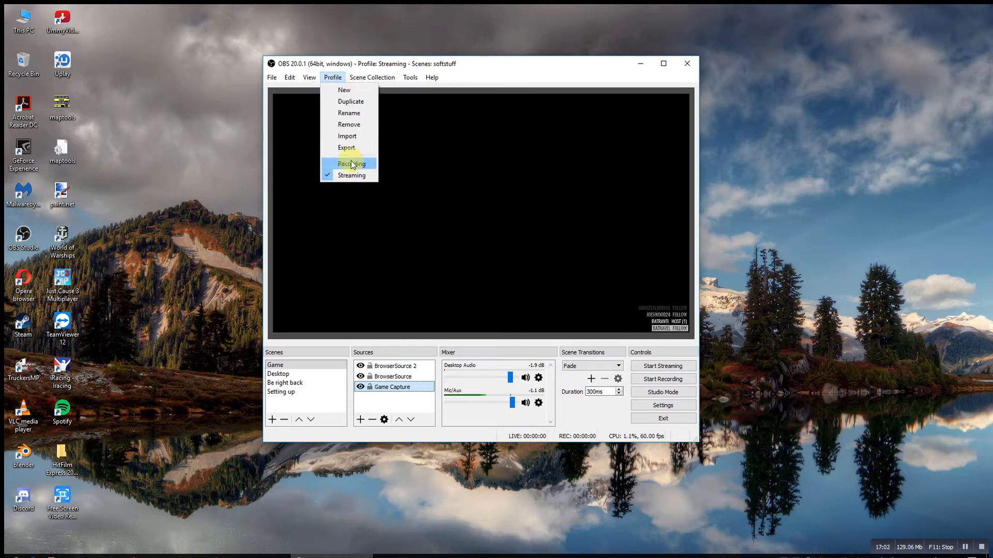
click(307, 80)
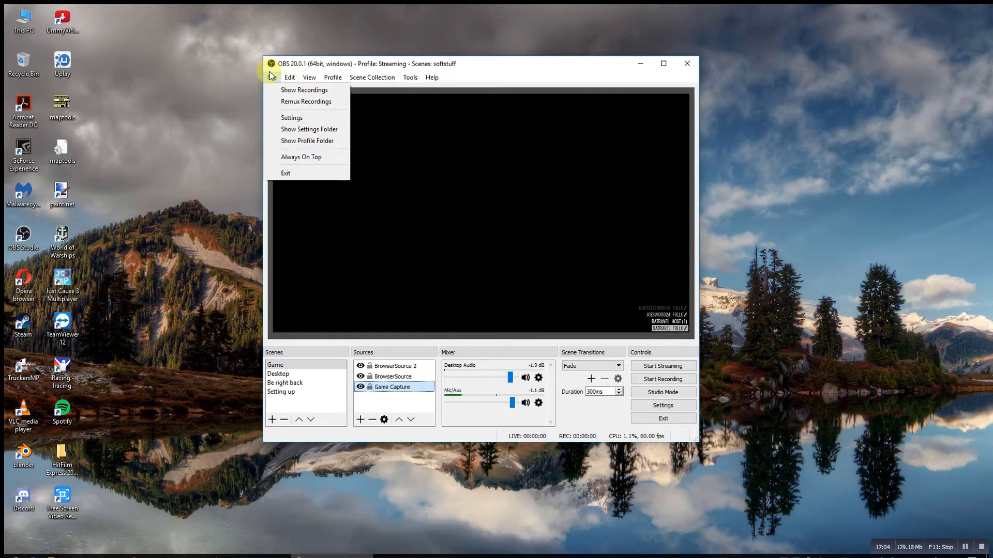
click(291, 66)
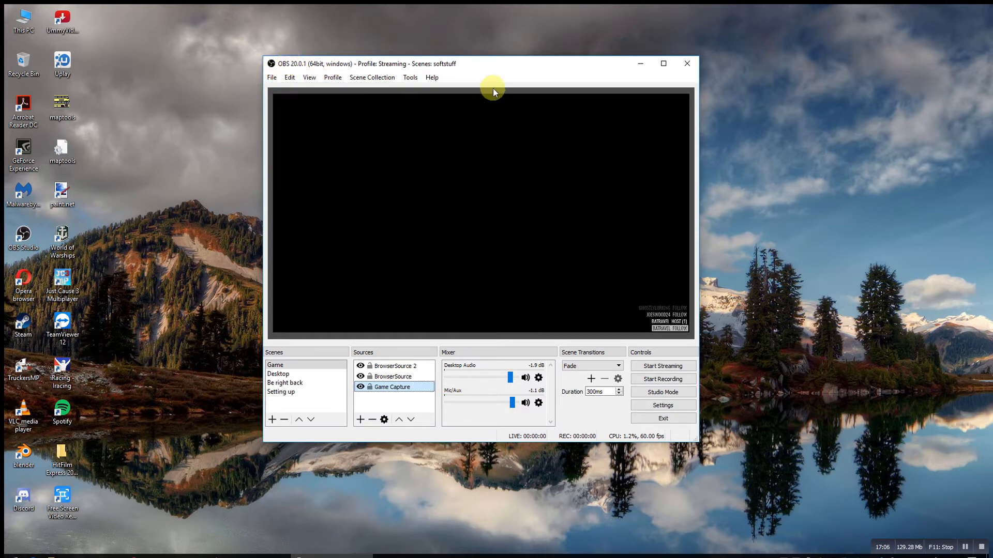